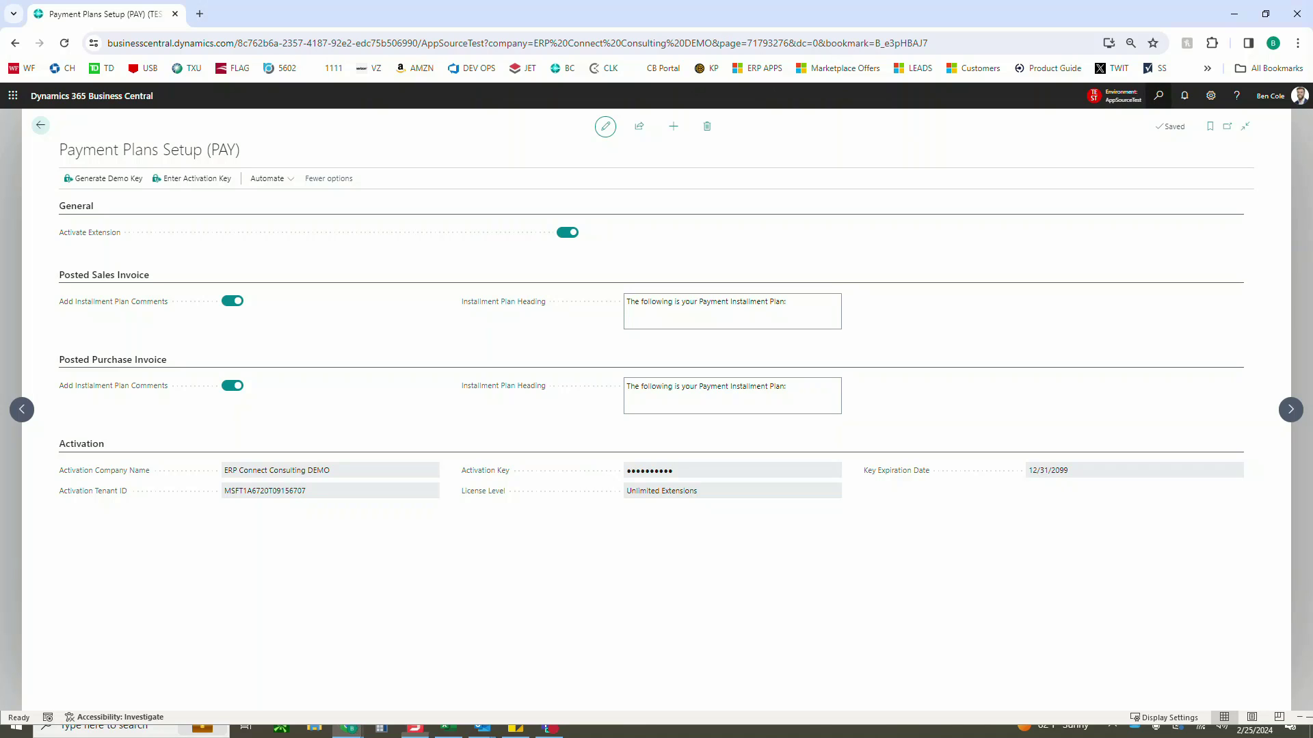
- Open Payment Terms and view the 306090 installments: 25% at 0D, 25% at 30D, 50% at 60D
key("alt+q")
type("payment term")
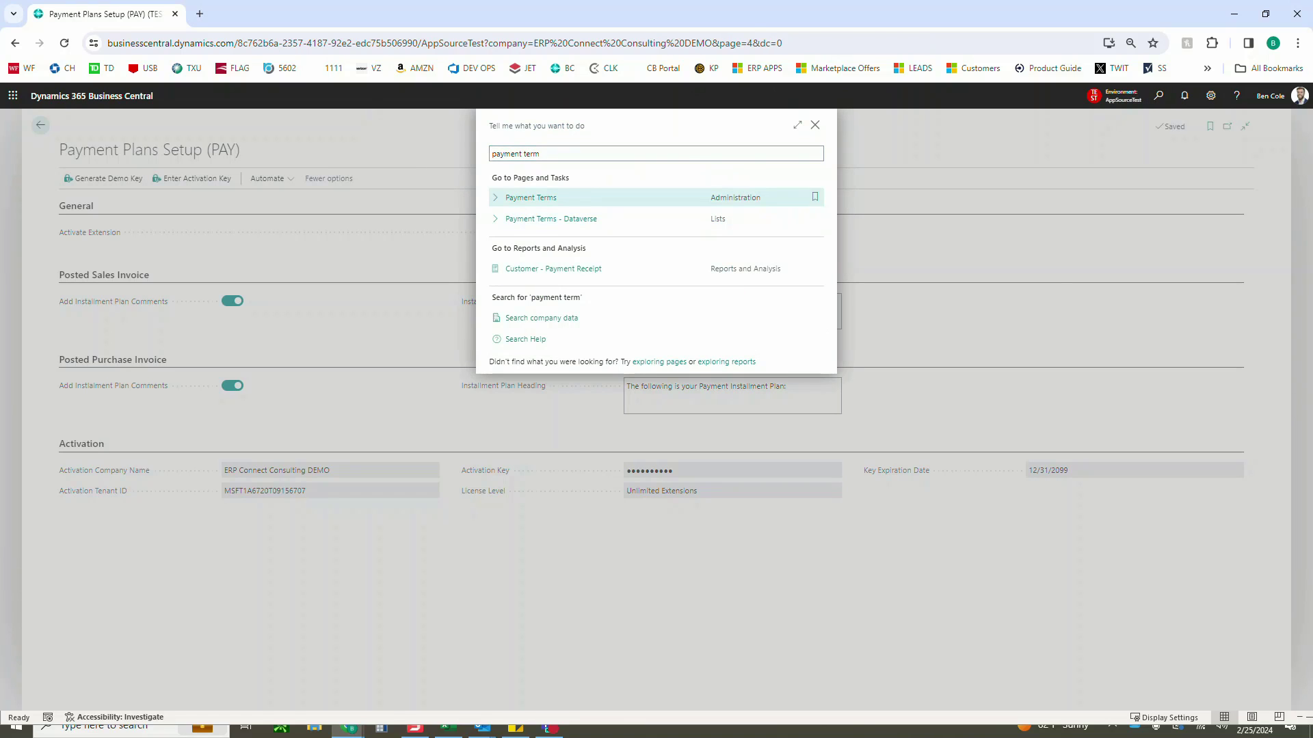
key("Return")
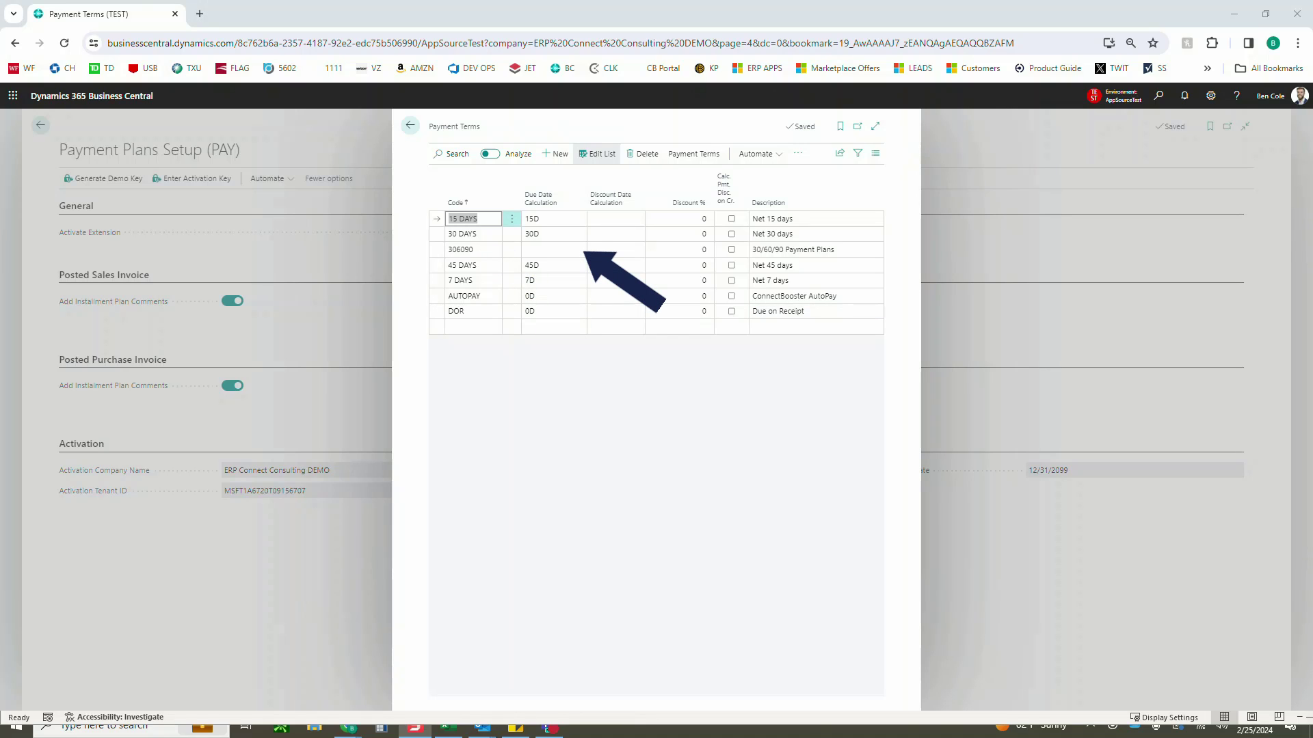
left_click(547, 249)
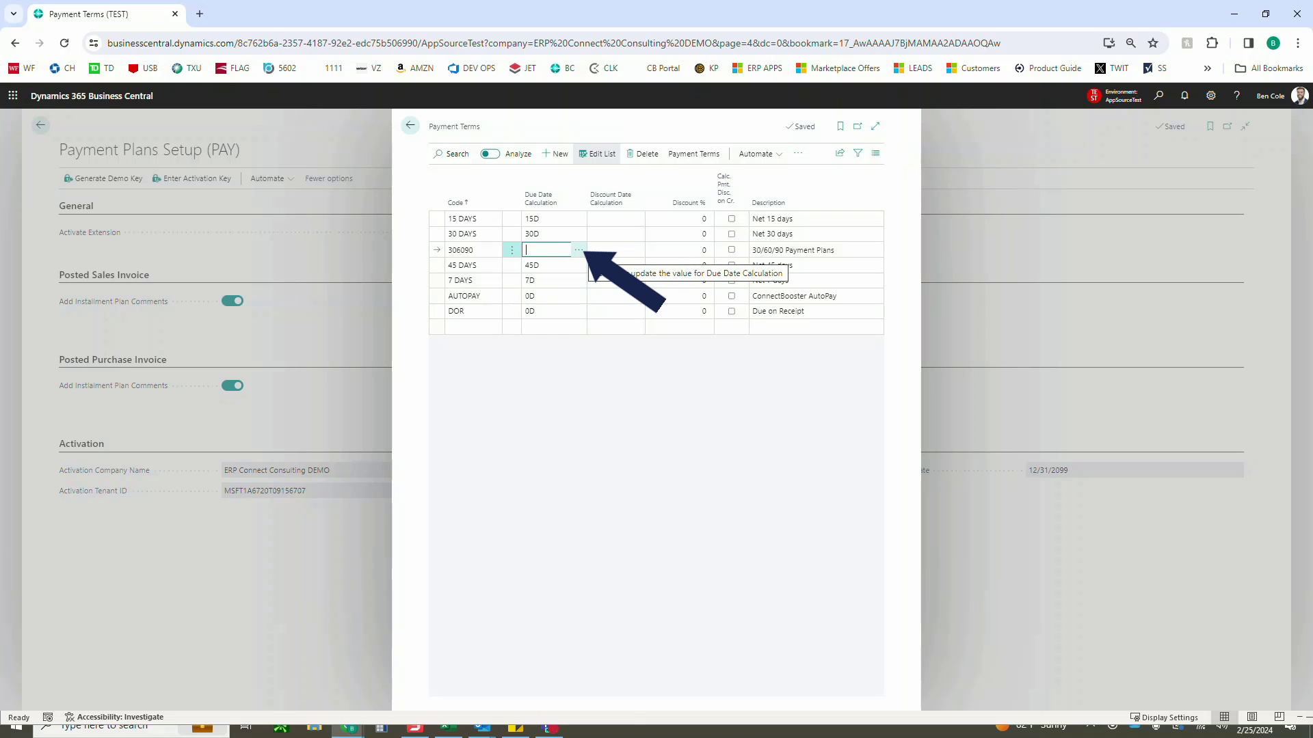
left_click(578, 250)
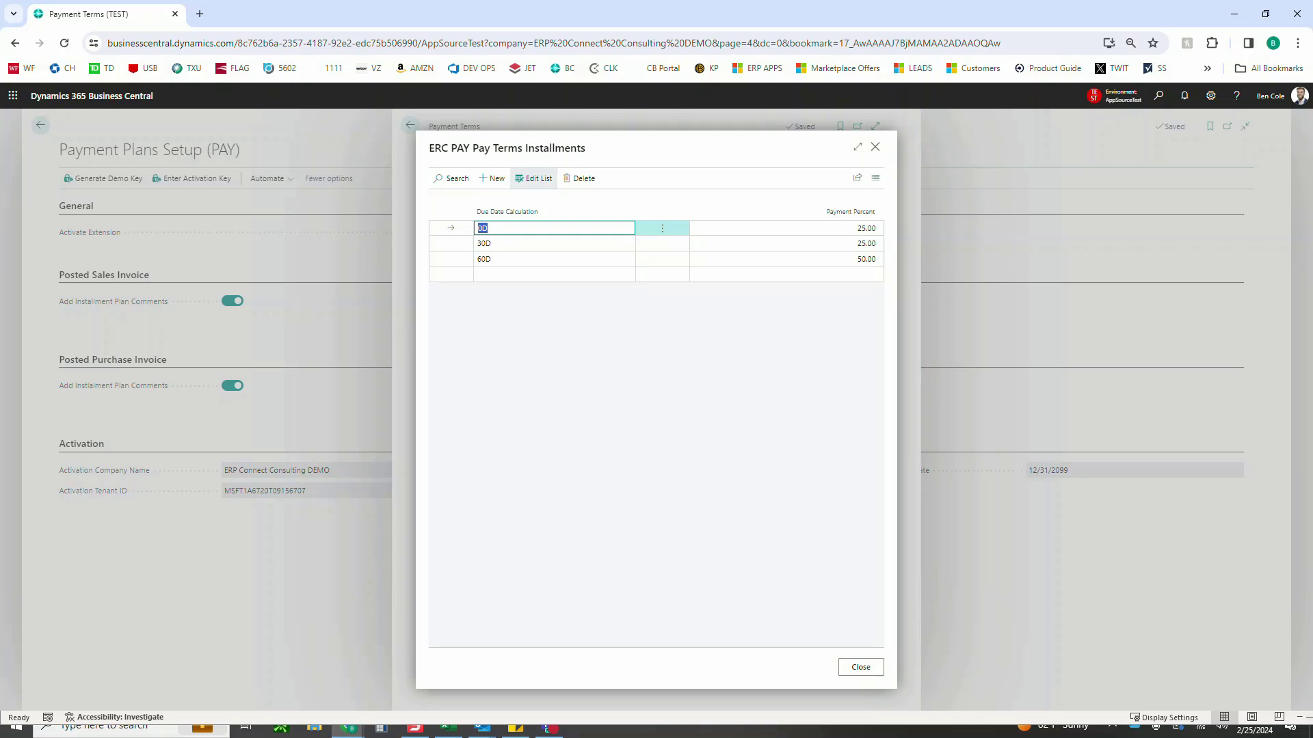
- Change the 60D installment to 55 percent and see closing rejected because it doesn't total 100
left_click(787, 258)
type("55")
key("Return")
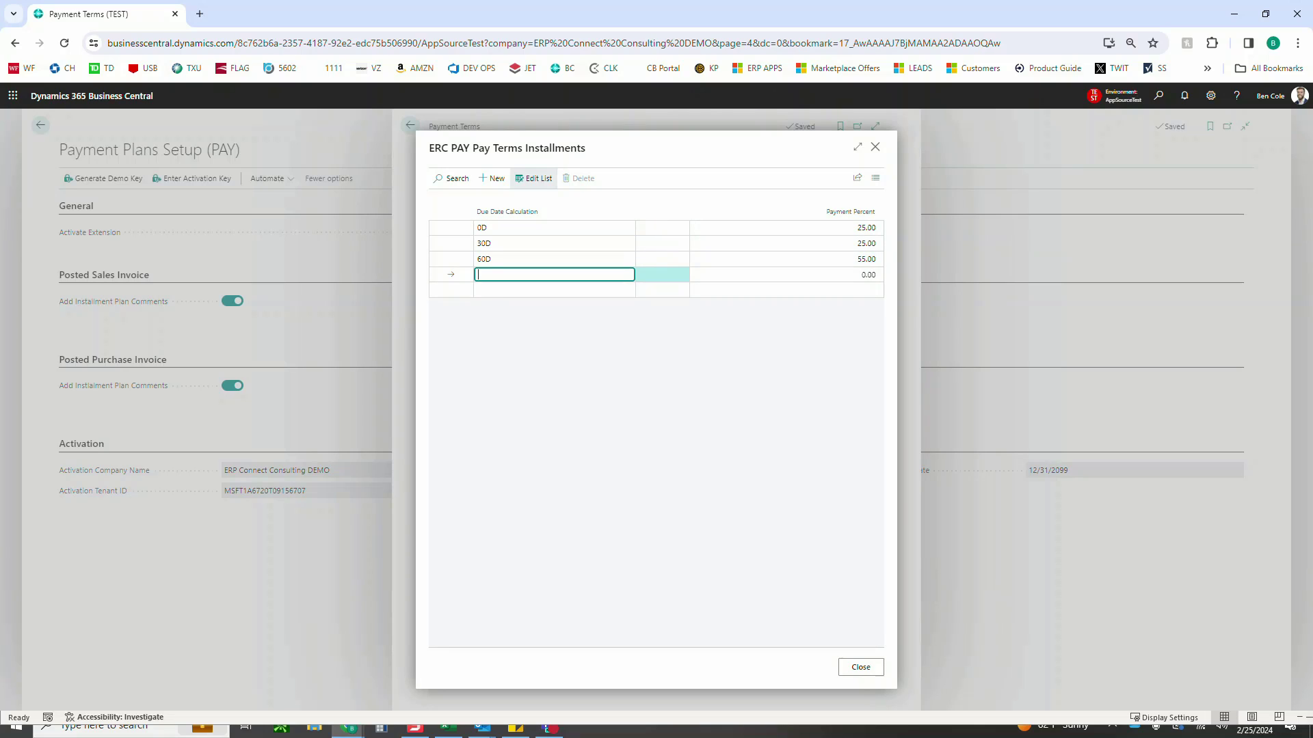
left_click(876, 667)
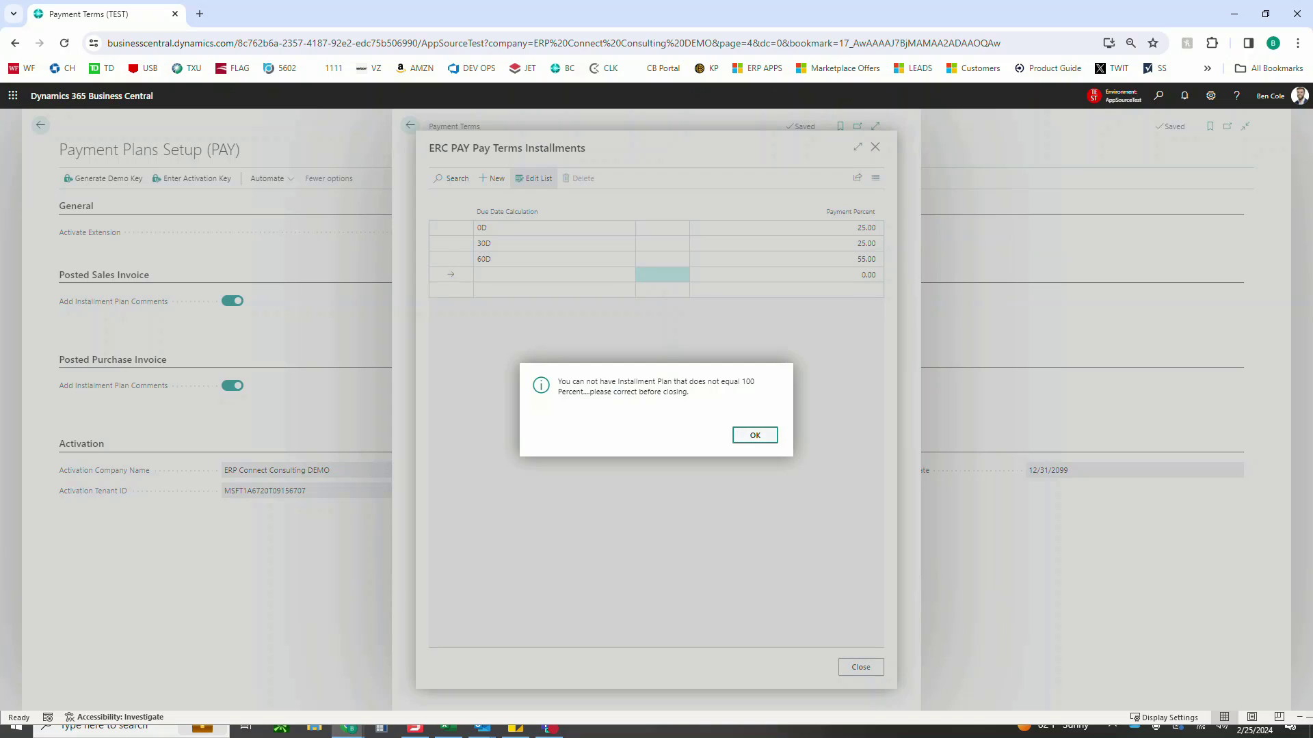
key("Return")
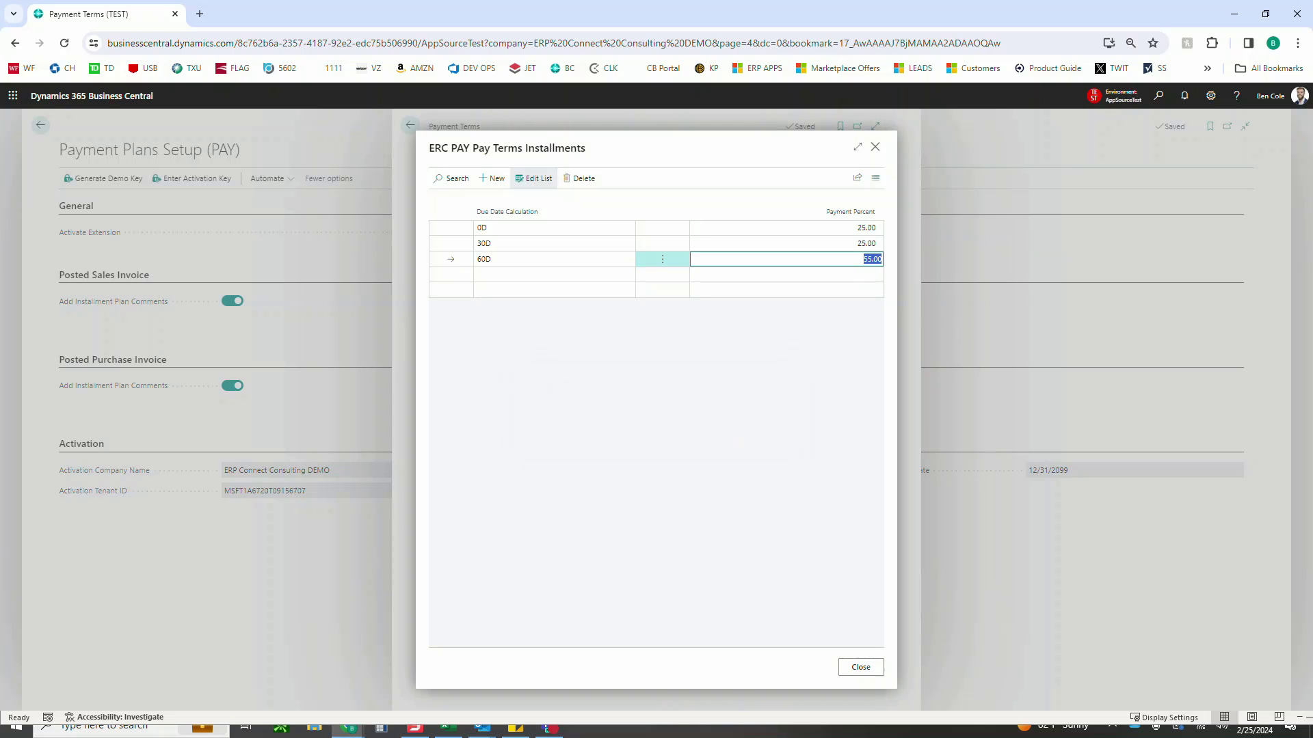
- Restore the 60D installment to 50 percent and close the installment plan
type("50")
key("Return")
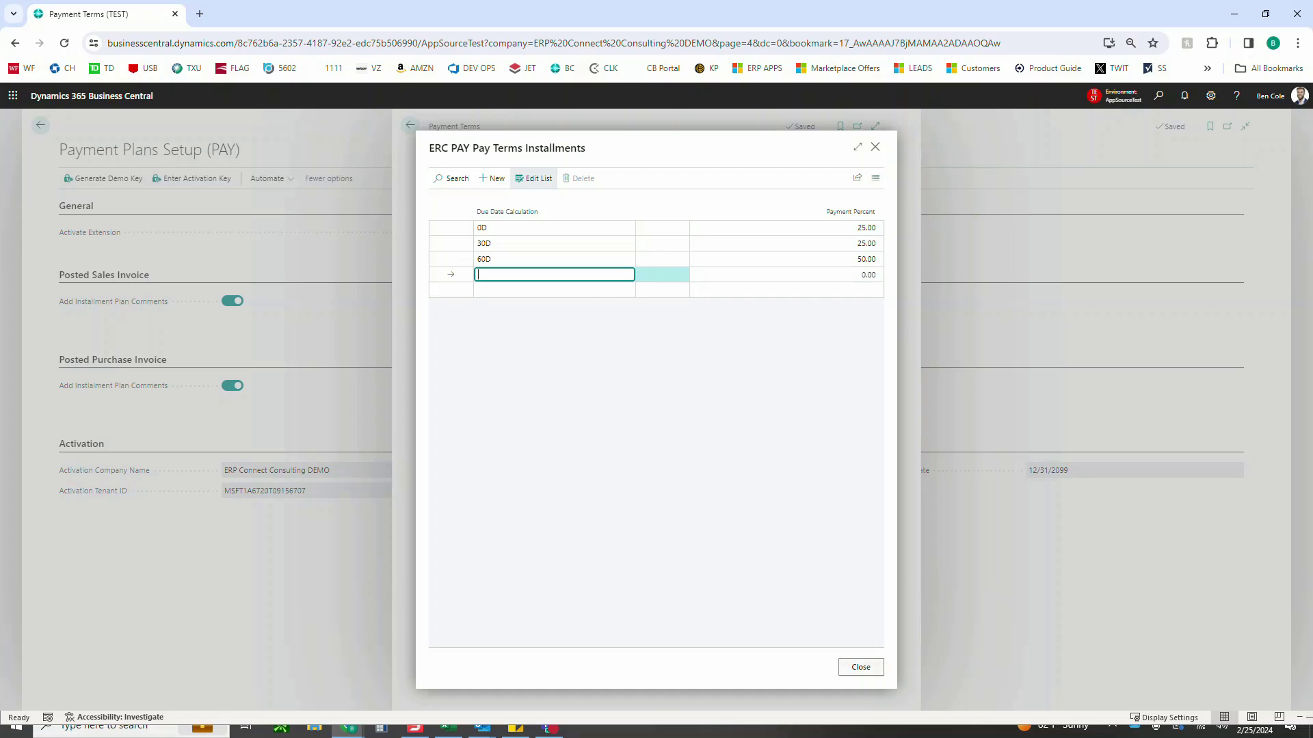
left_click(787, 274)
left_click(861, 667)
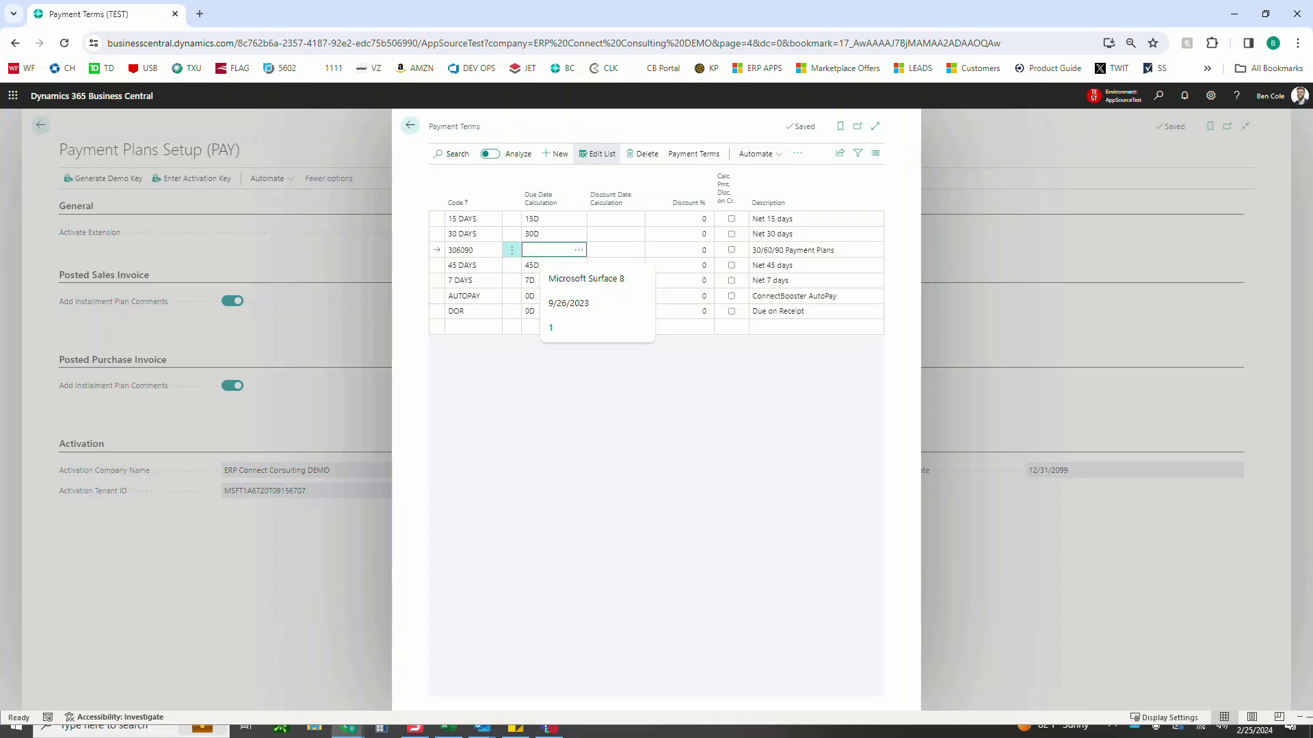
- Close Payment Terms and the Payment Plans Setup page, then open the Customers list
key("Escape")
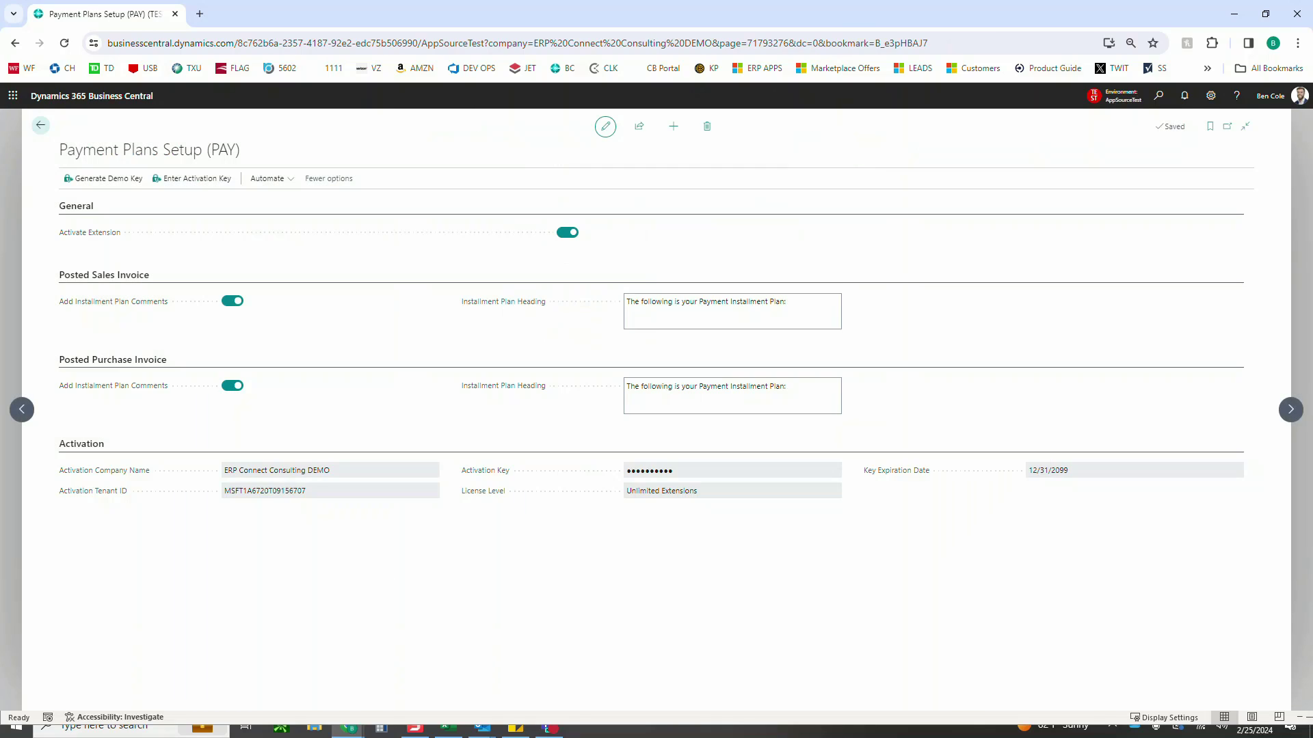
key("Escape")
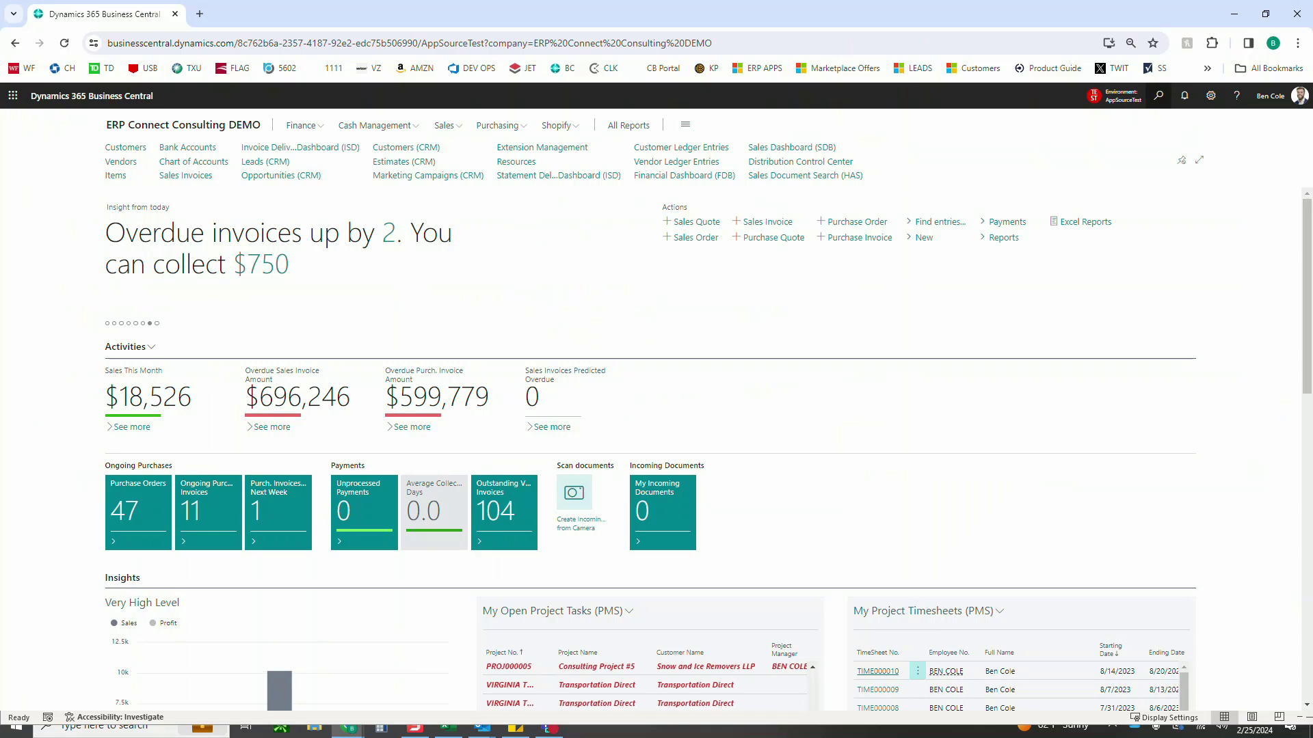
key("alt+q")
type("customer")
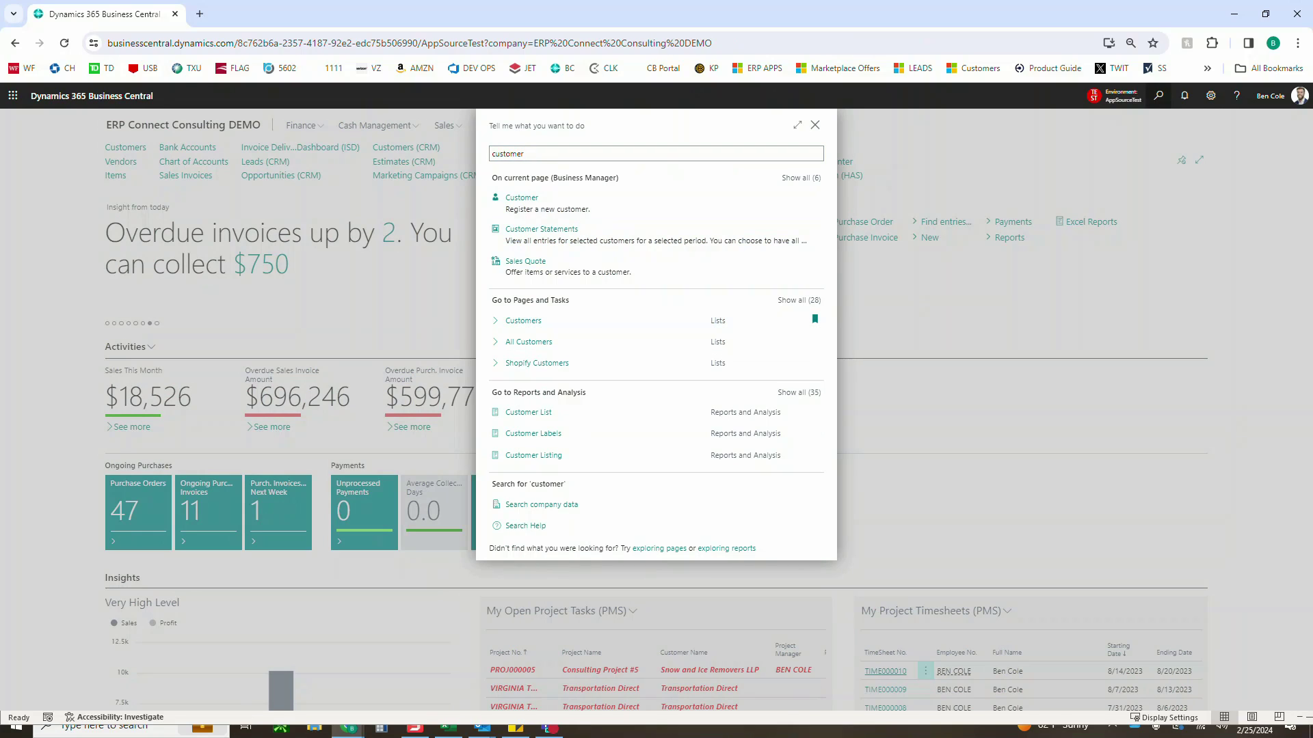
key("Return")
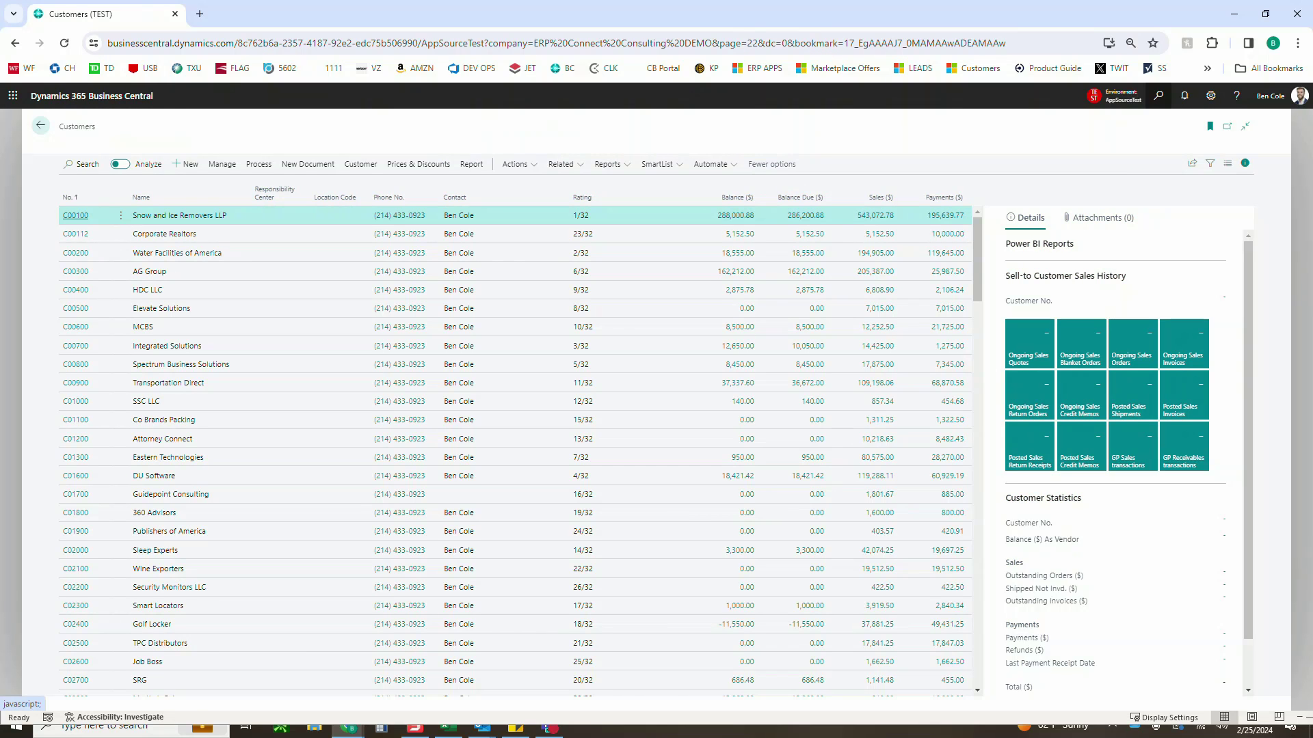
- Search the Customers list for 'payment pla'
key("alt+q")
key("Escape")
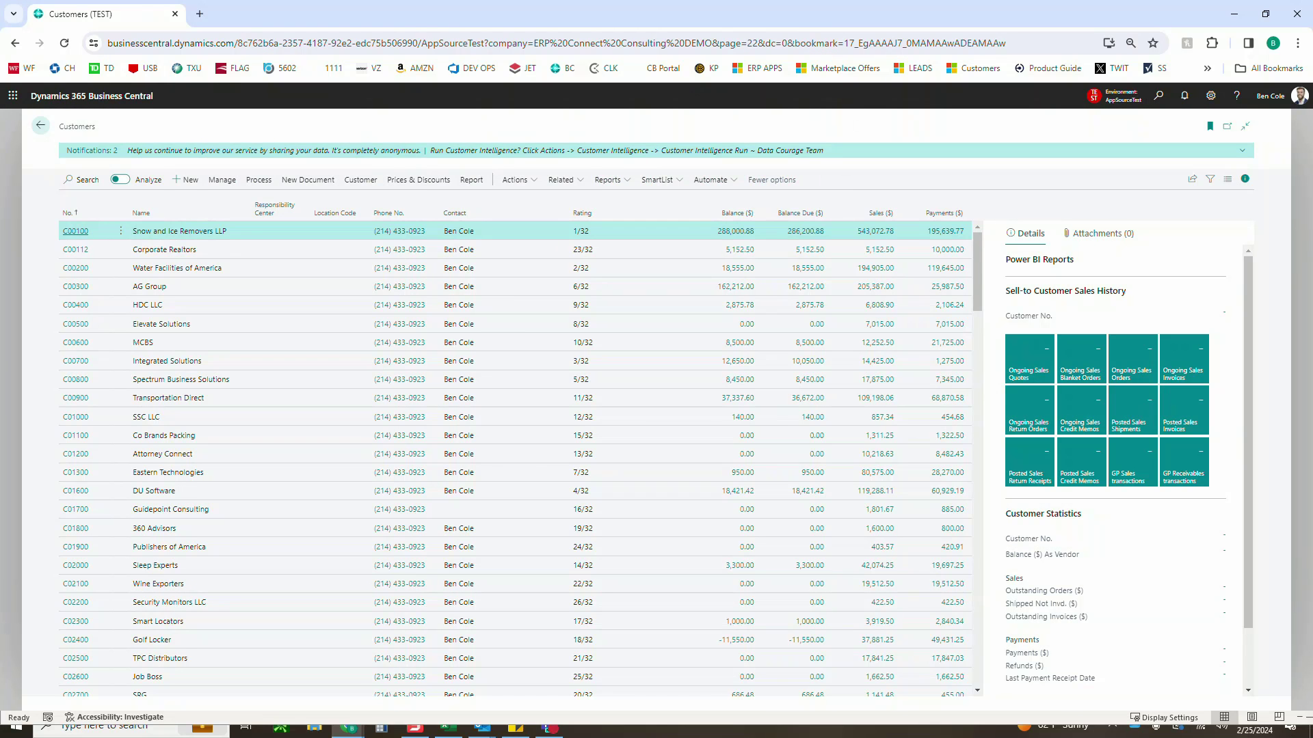
key("F3")
type("payment plan")
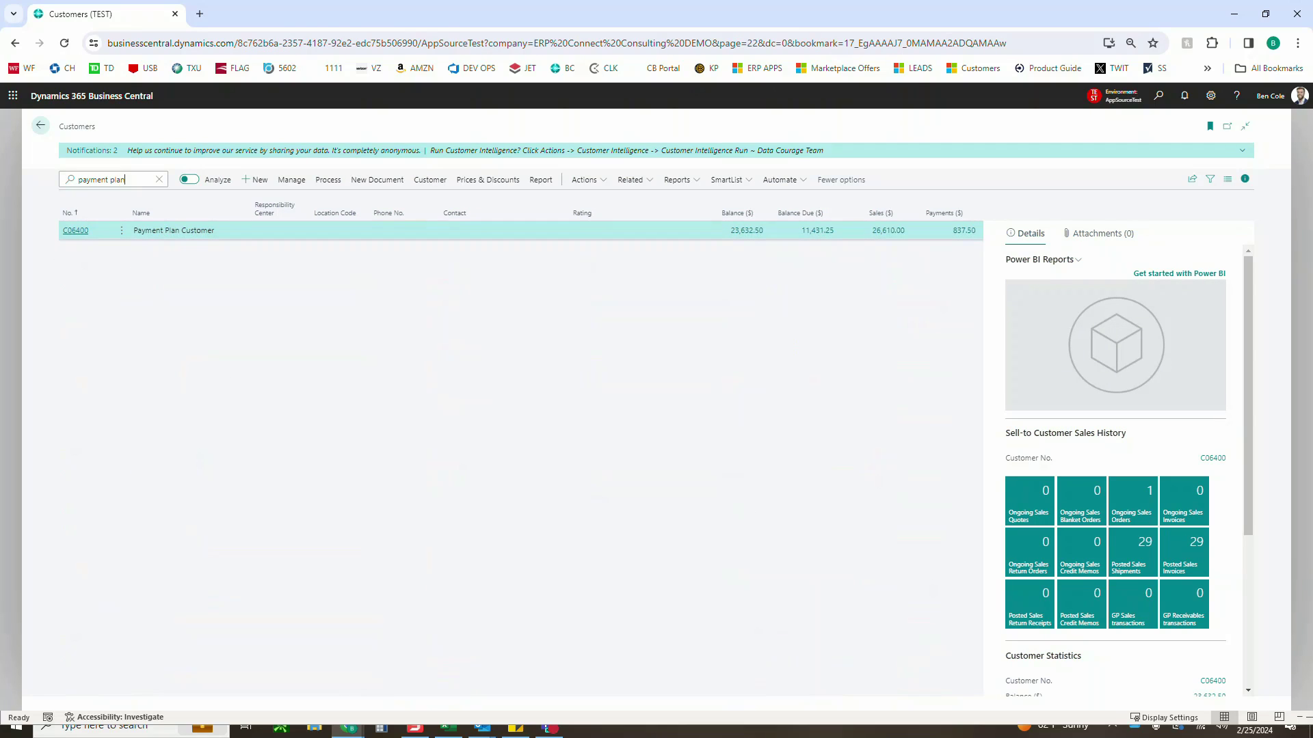
- Open customer C06400's card, confirm its 306090 payment terms, and show the New Document choices
left_click(75, 230)
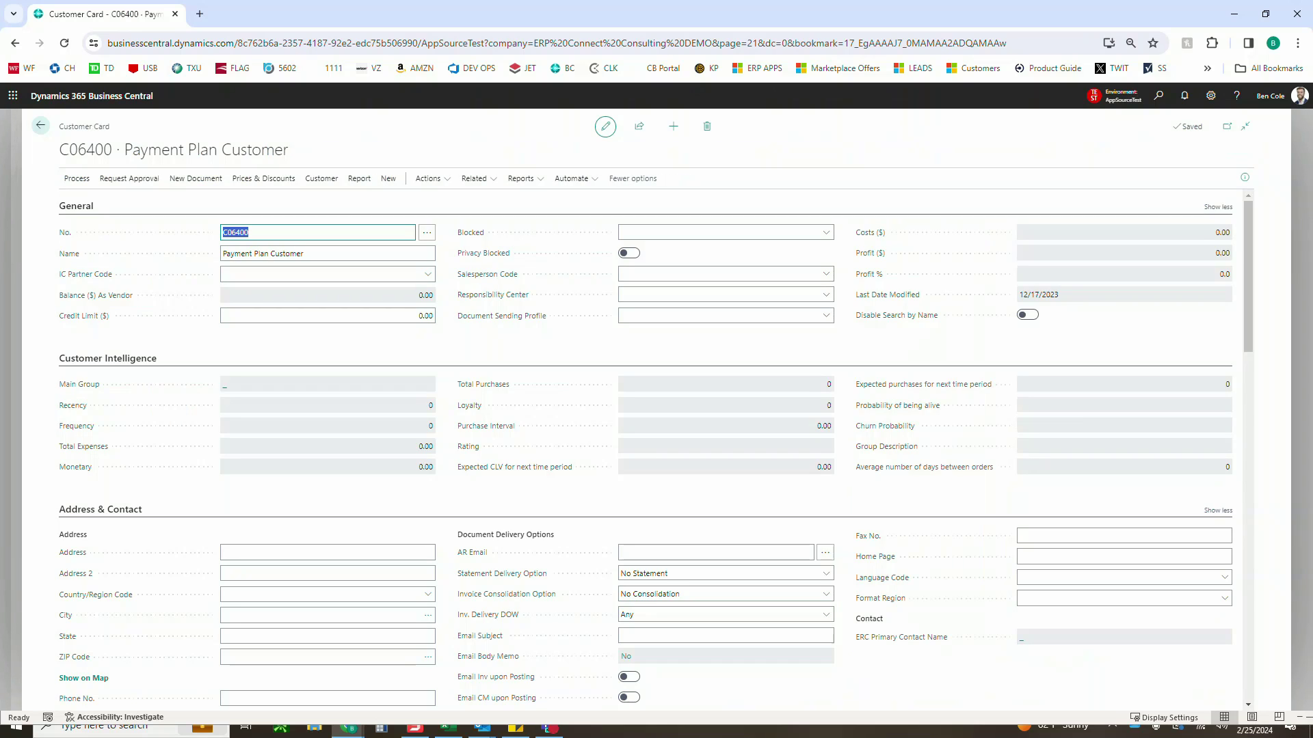
scroll(1219, 695, "down", 3)
scroll(655, 450, "down", 3)
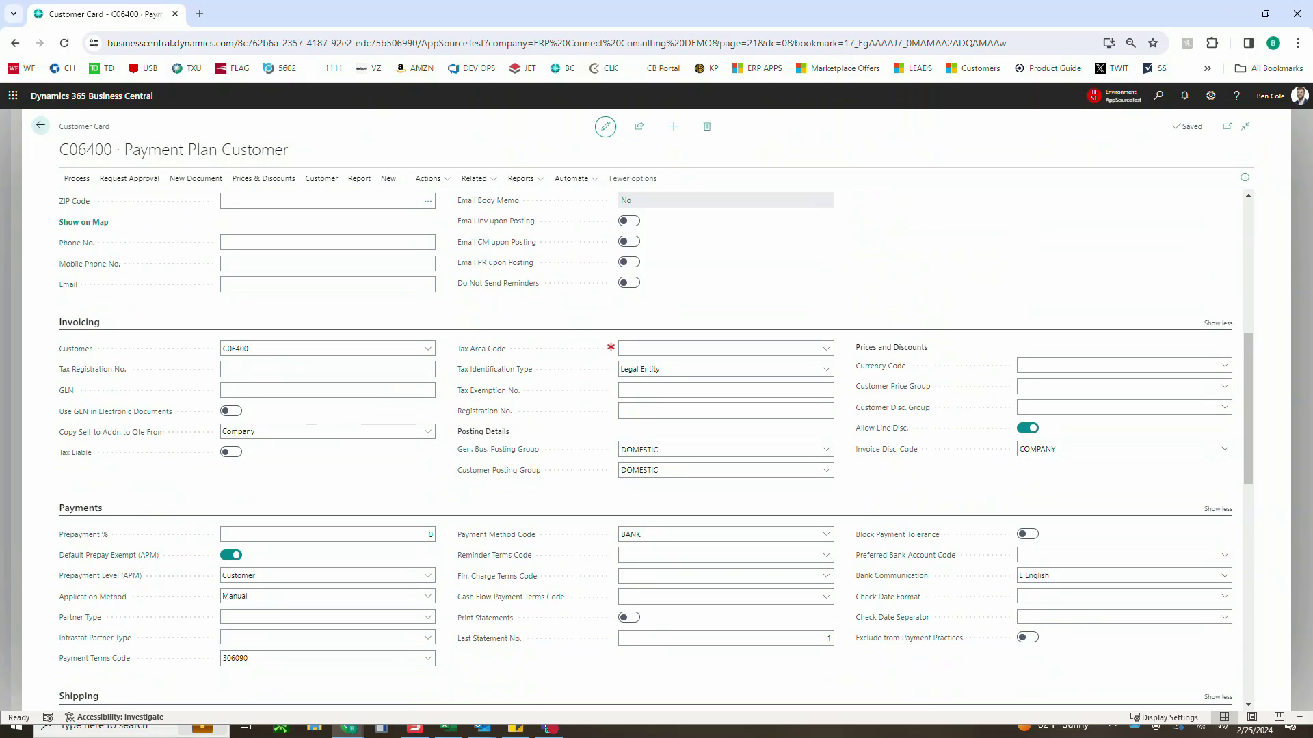
scroll(328, 462, "down", 2)
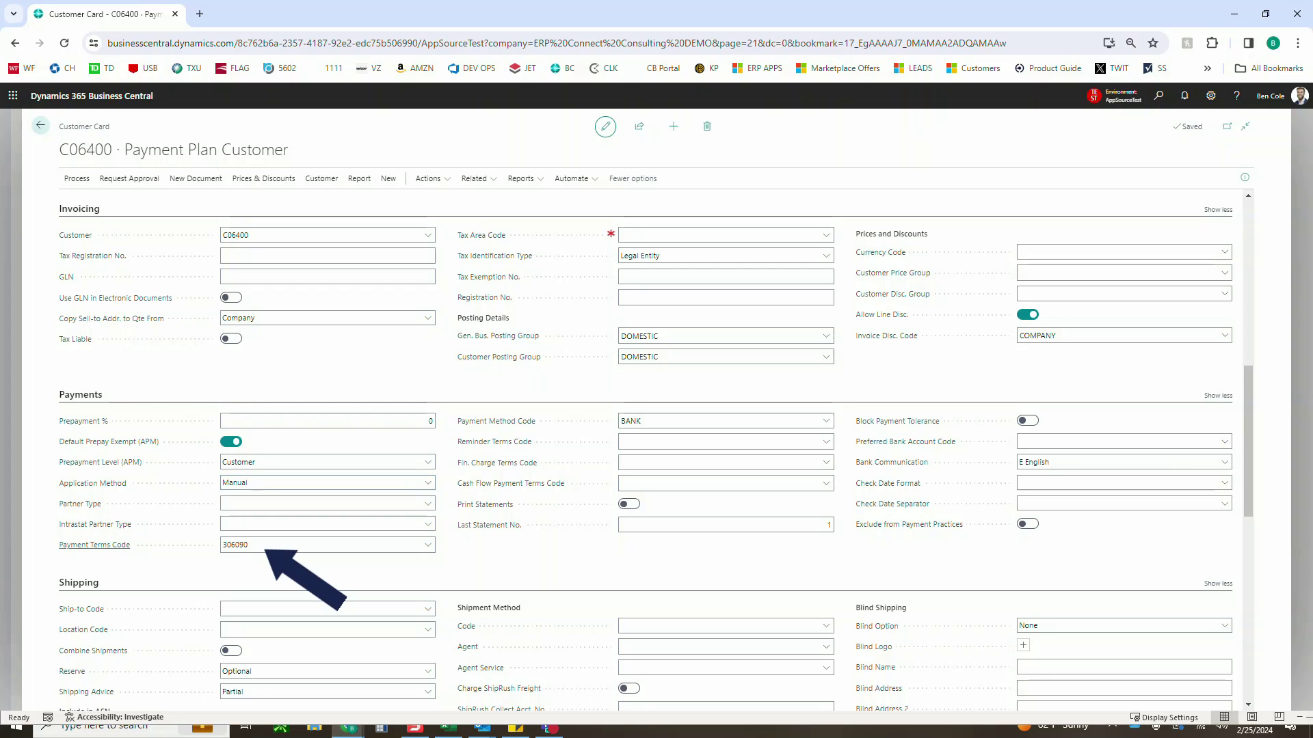
mouse_move(94, 545)
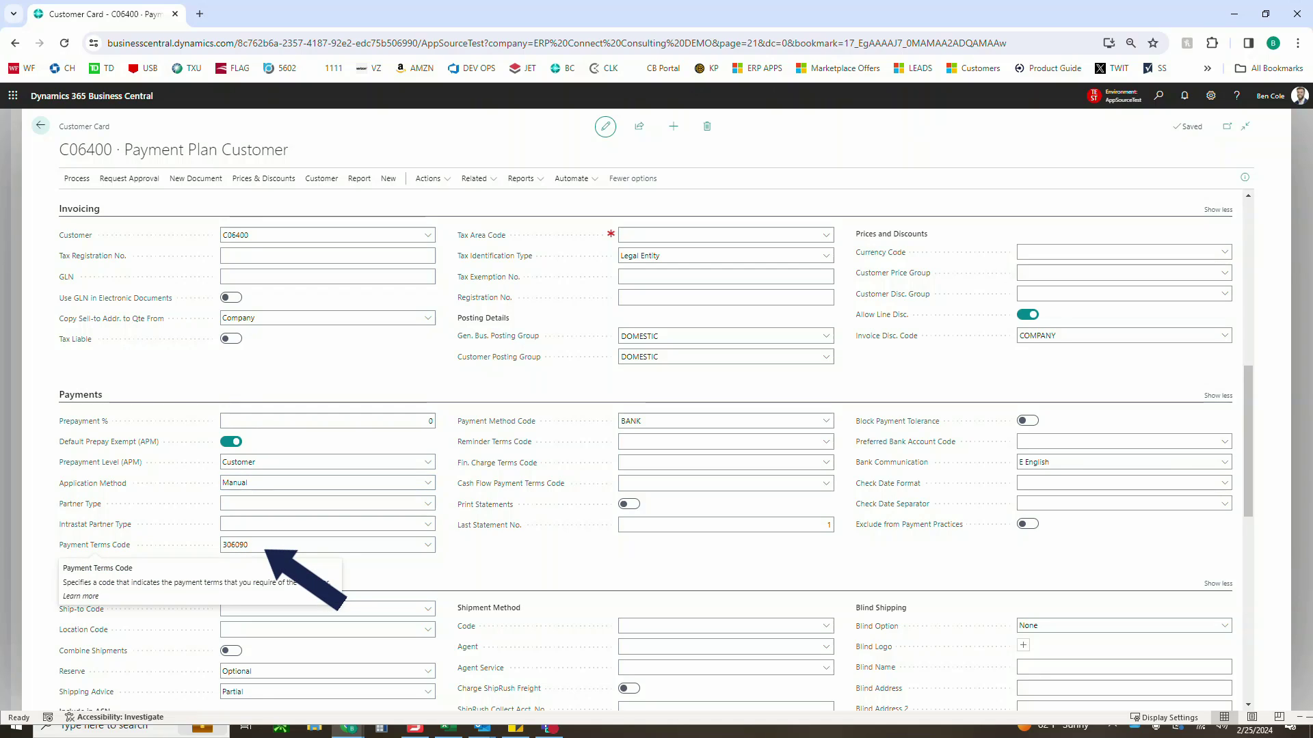
left_click(273, 545)
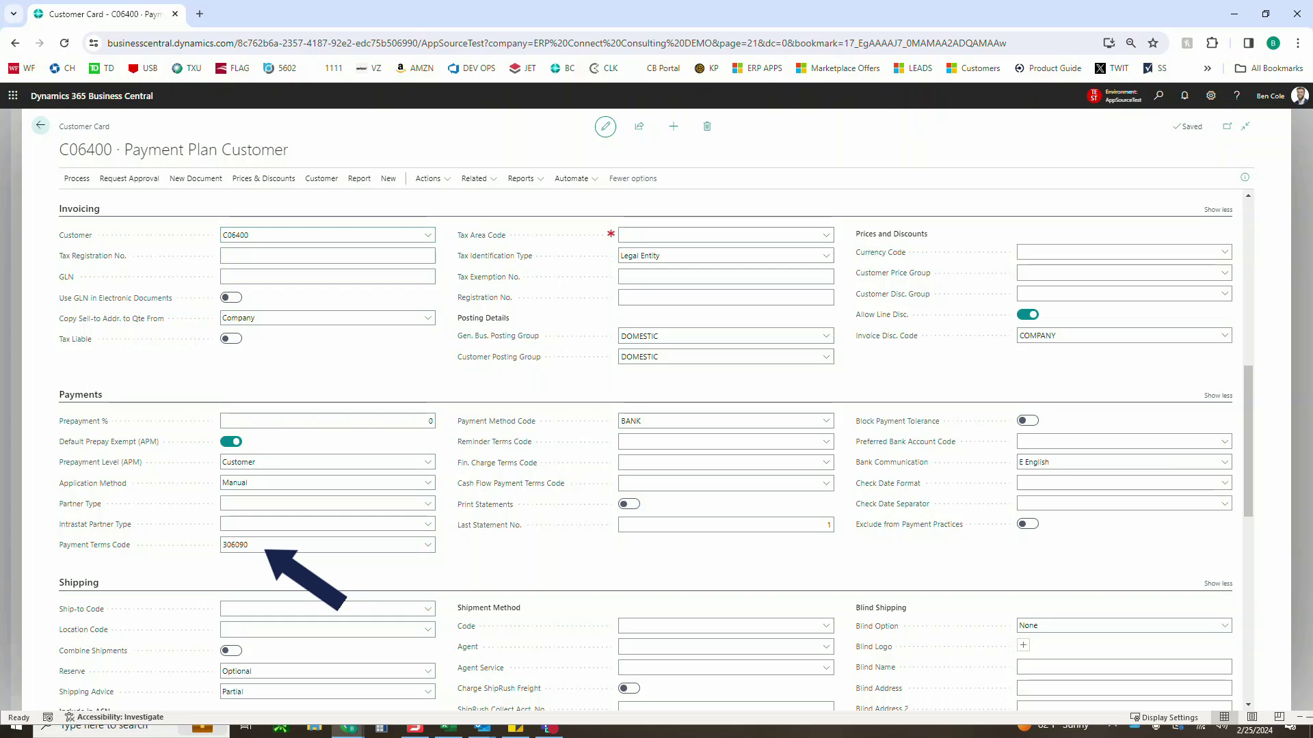
left_click(195, 178)
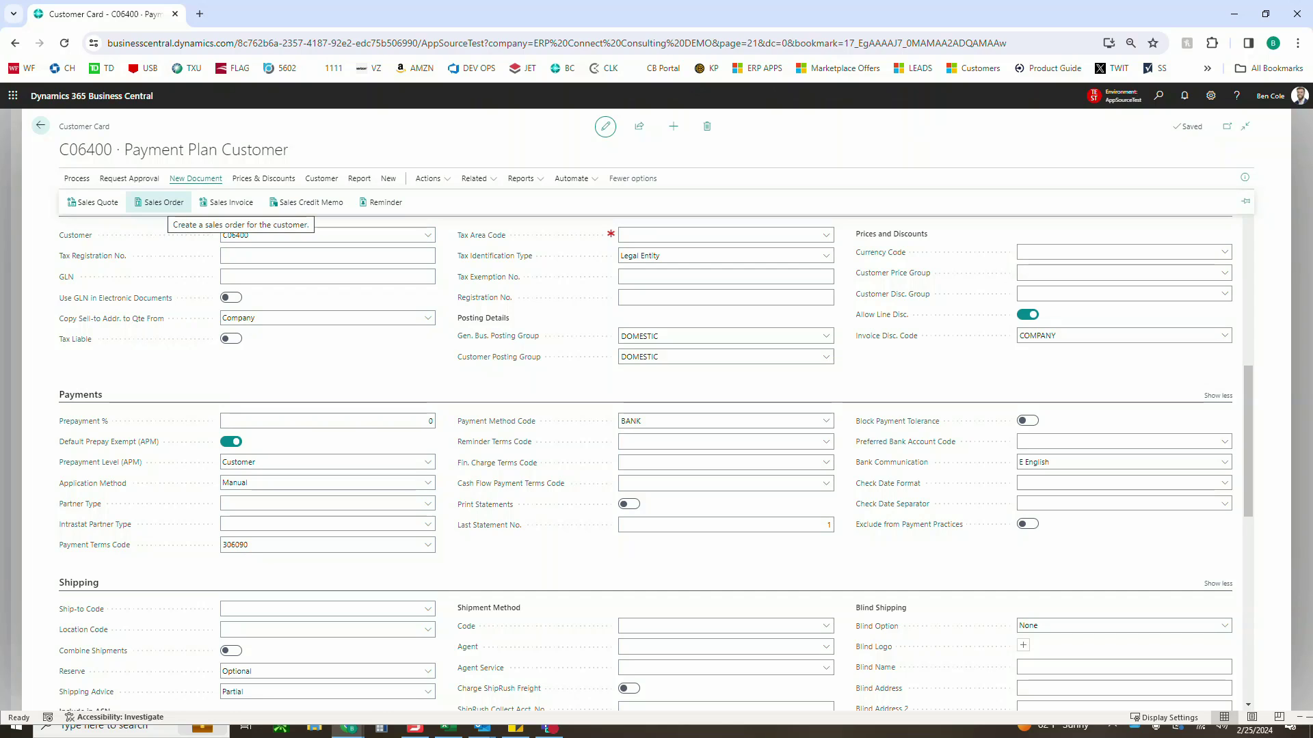
- Create a new sales order for the customer with document, posting and order dates of 3/1
left_click(159, 202)
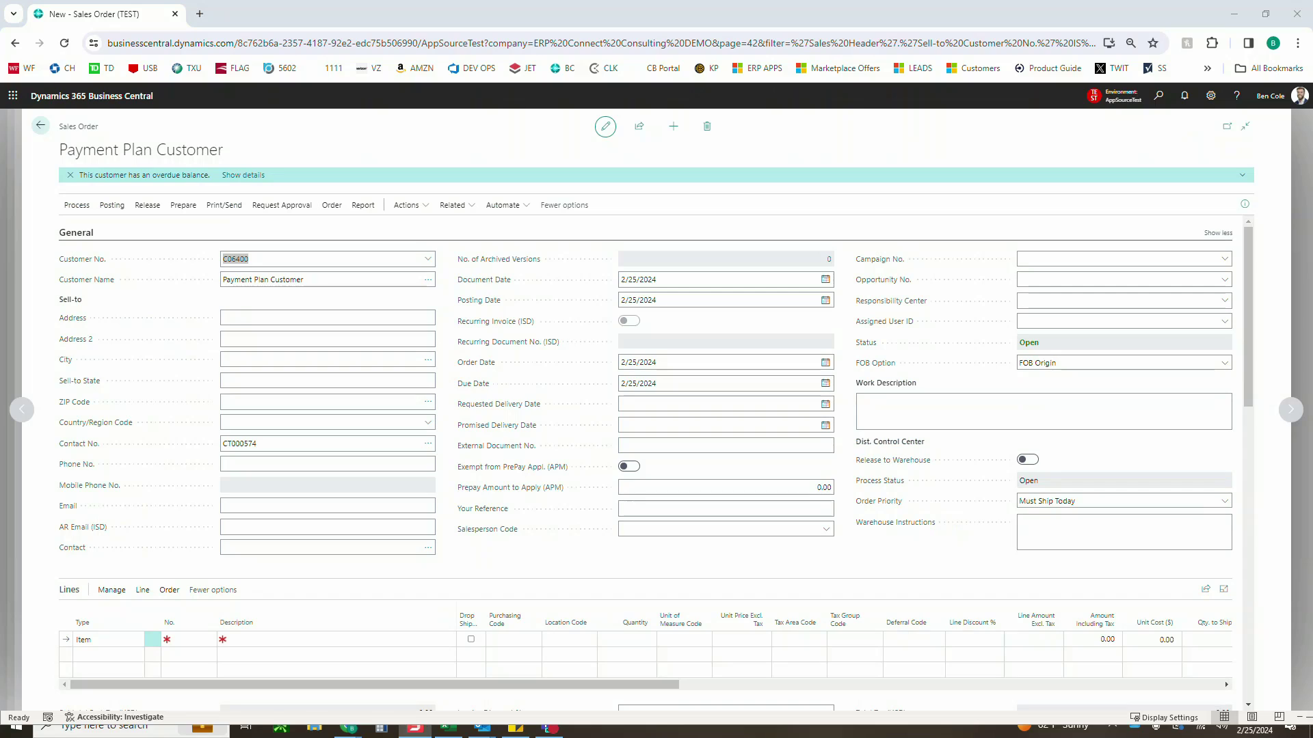
left_click(718, 280)
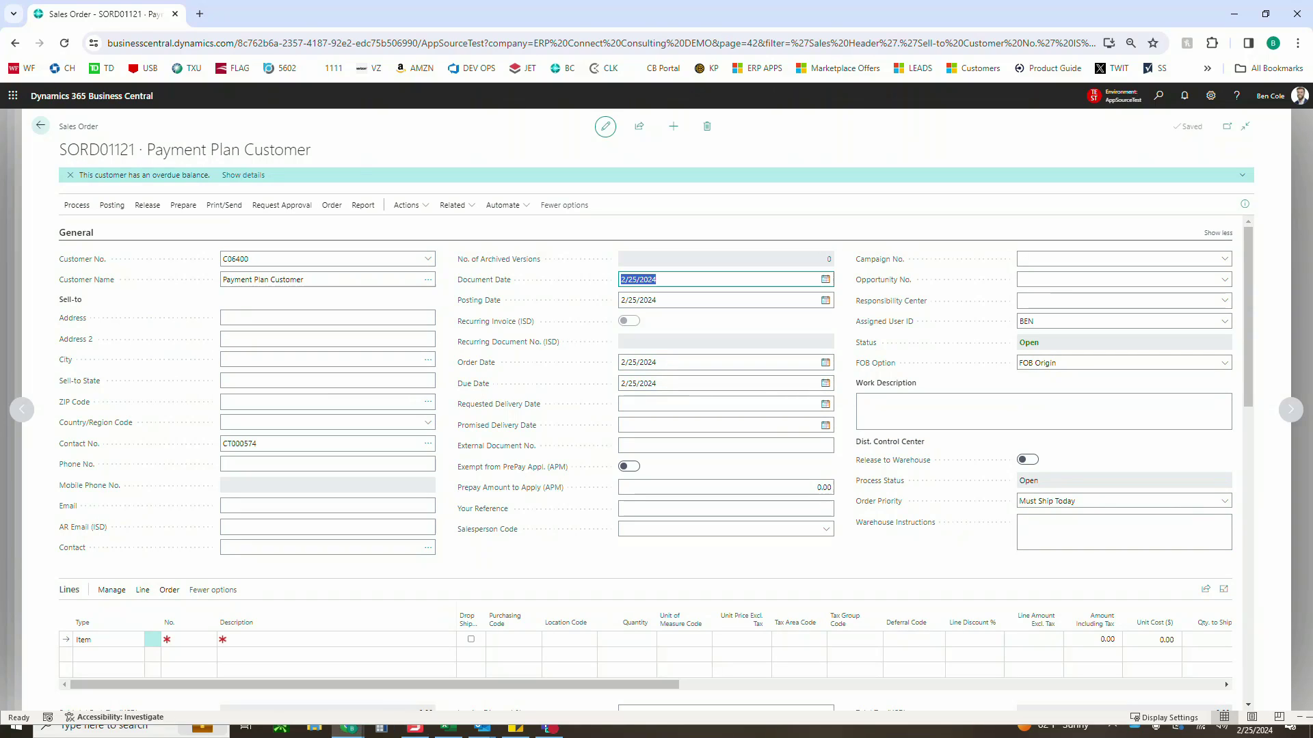
type("3/1")
key("Tab")
type("3/1")
key("Tab")
key("Tab")
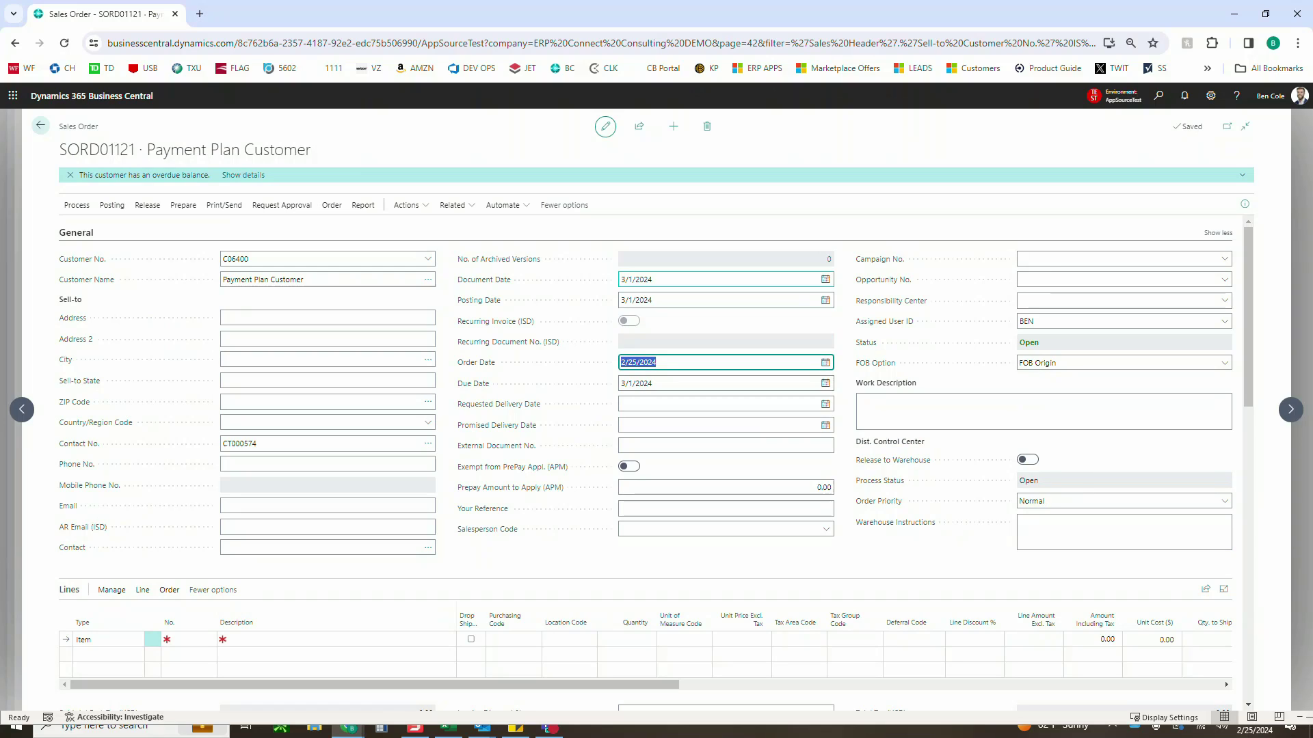
type("3/1")
key("Tab")
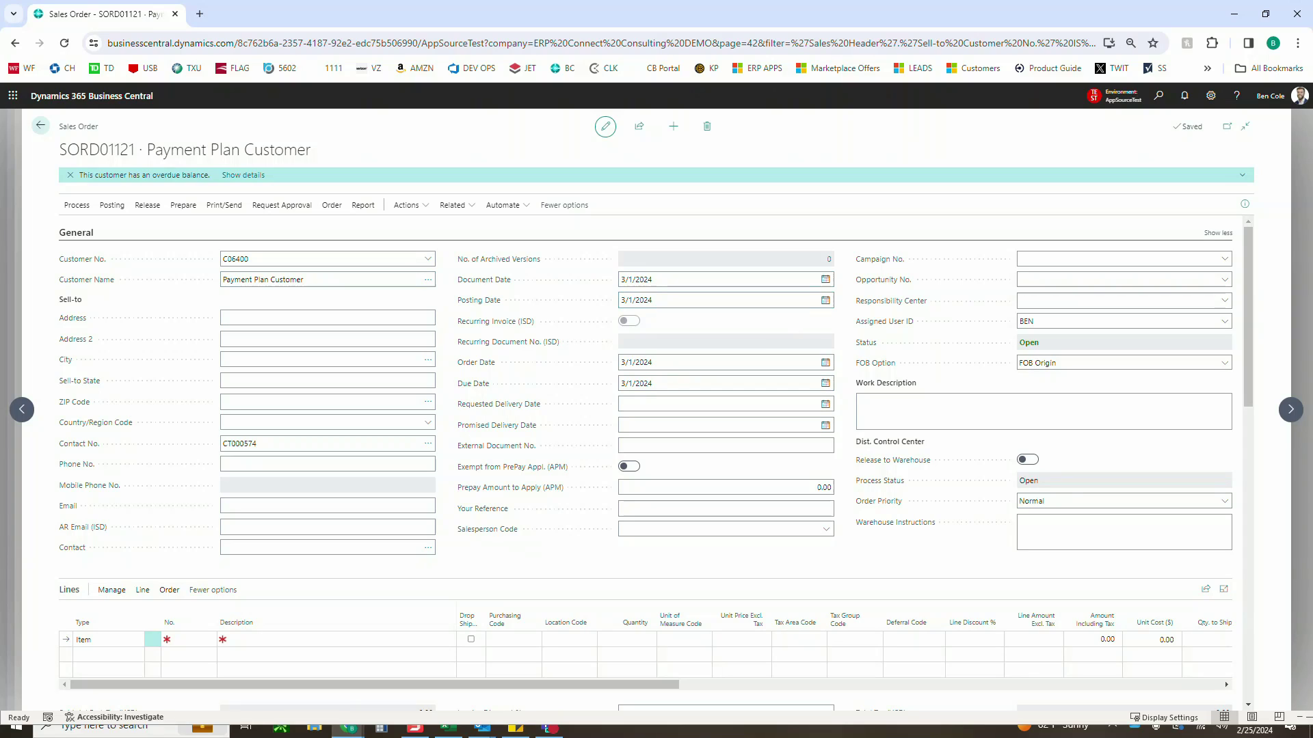
- Add an order line for item 1017 from DALLAS, quantity 1, at a 1,200.00 unit price
left_click(190, 639)
type("1017")
key("Tab")
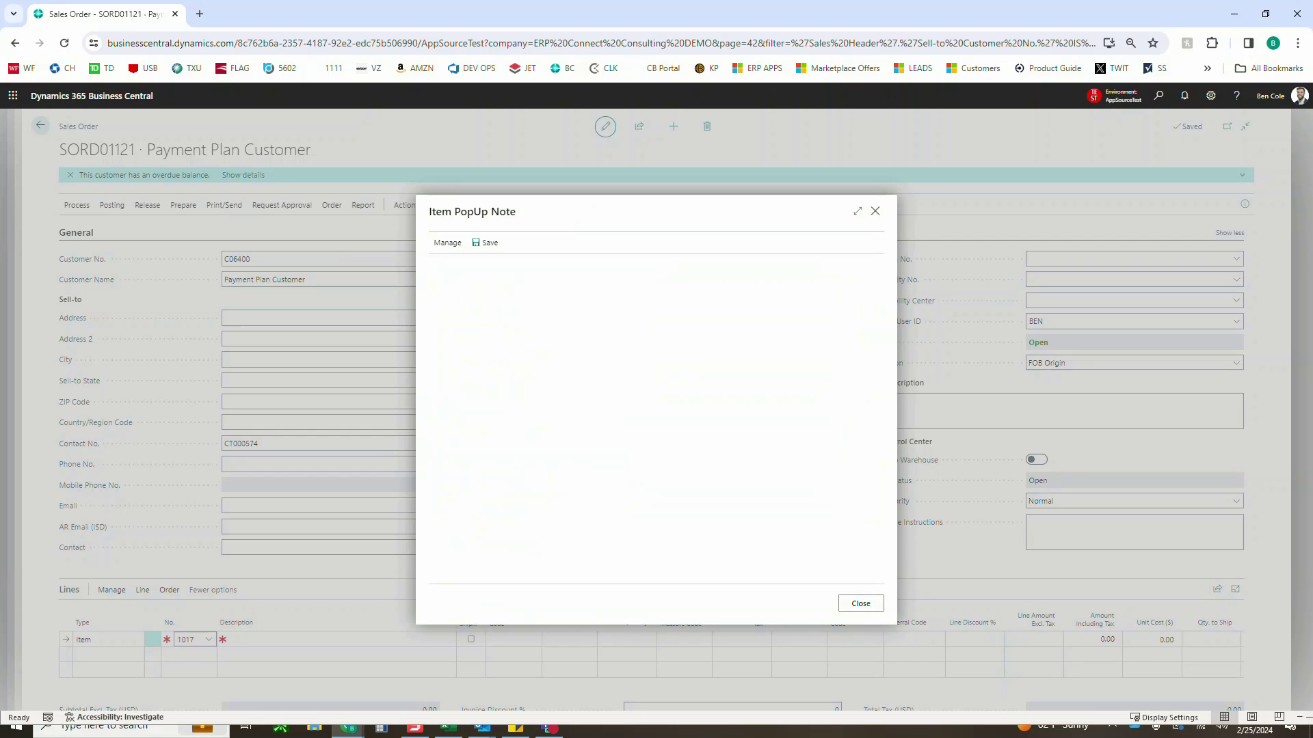
key("Return")
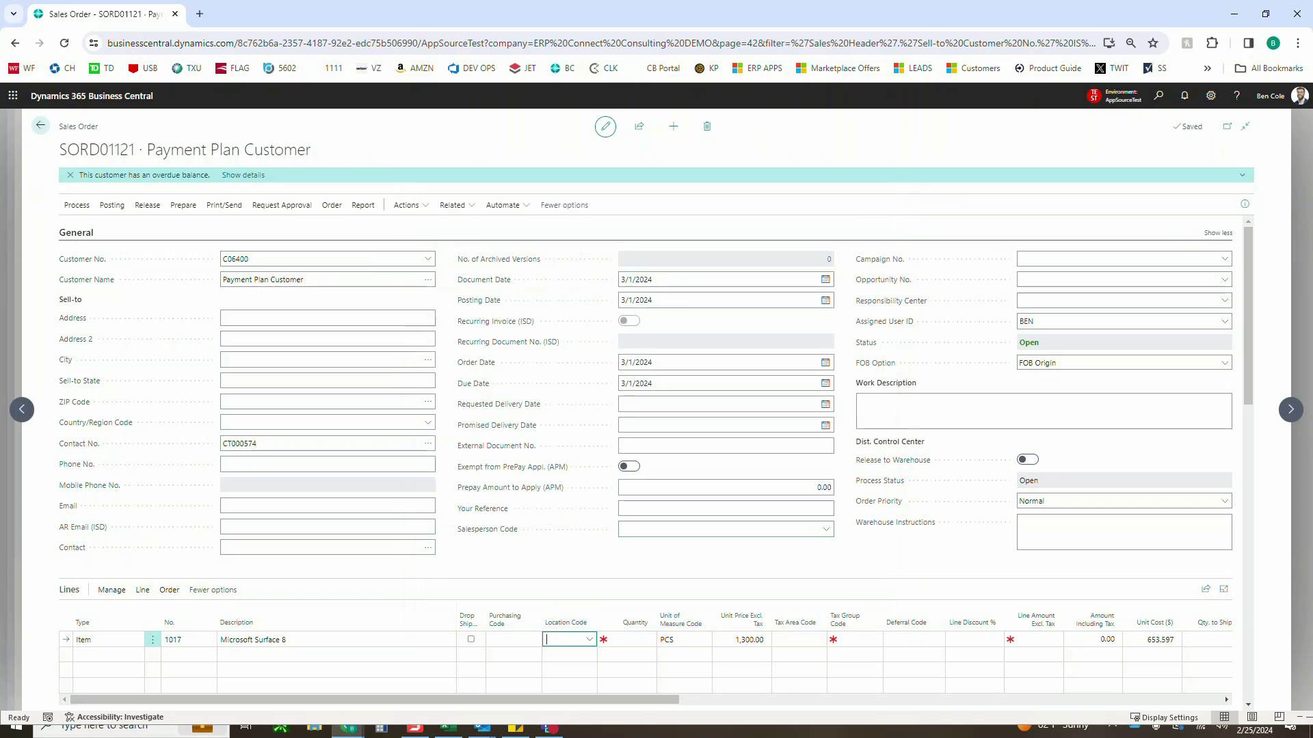
type("DALLAS")
key("Tab")
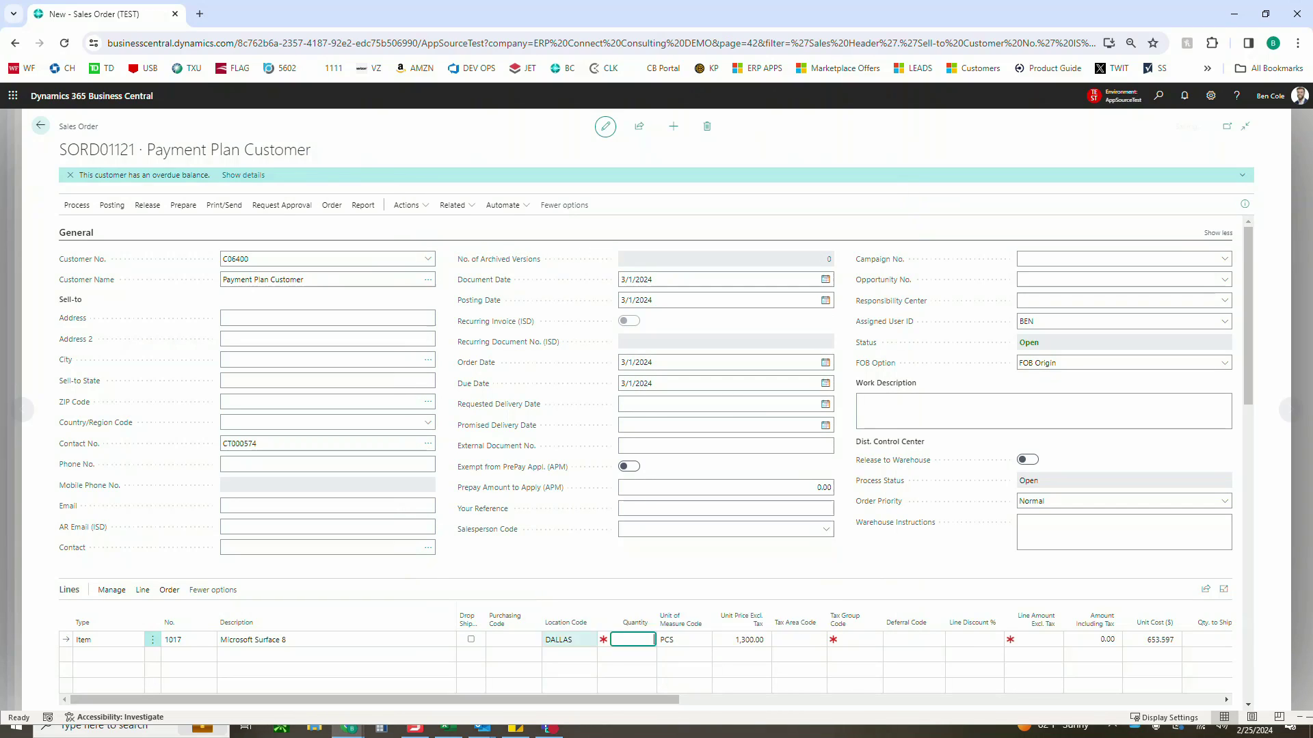
type("1")
key("Tab")
type("1200")
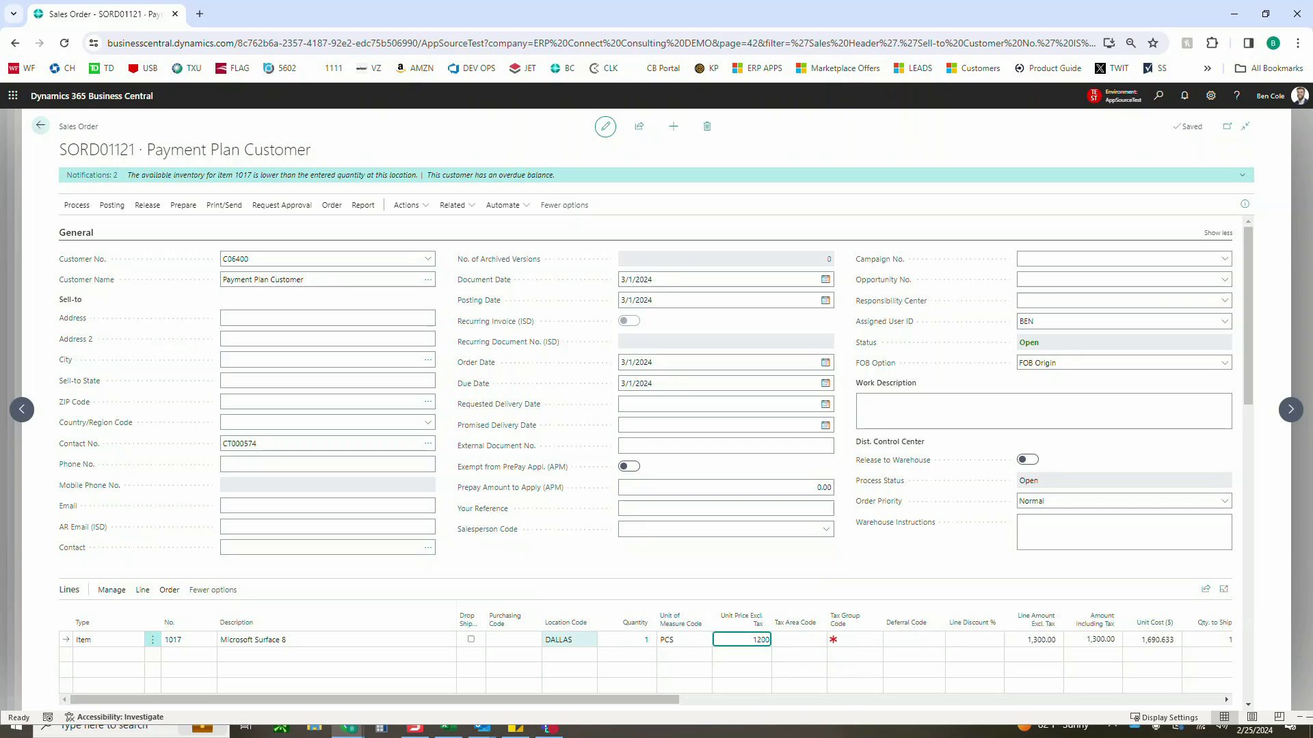
key("Tab")
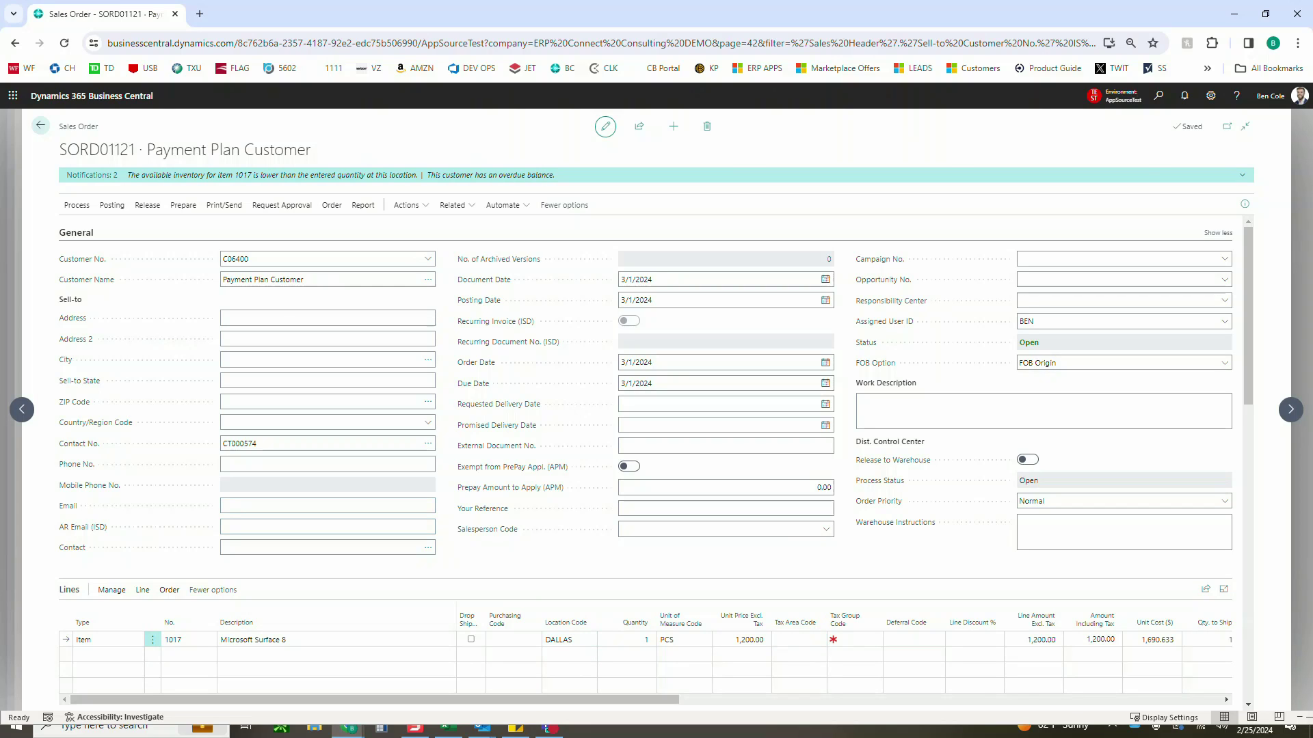
- In the order's installment plan, change the first due date from 0D to 10D, then close it
scroll(646, 410, "down", 6)
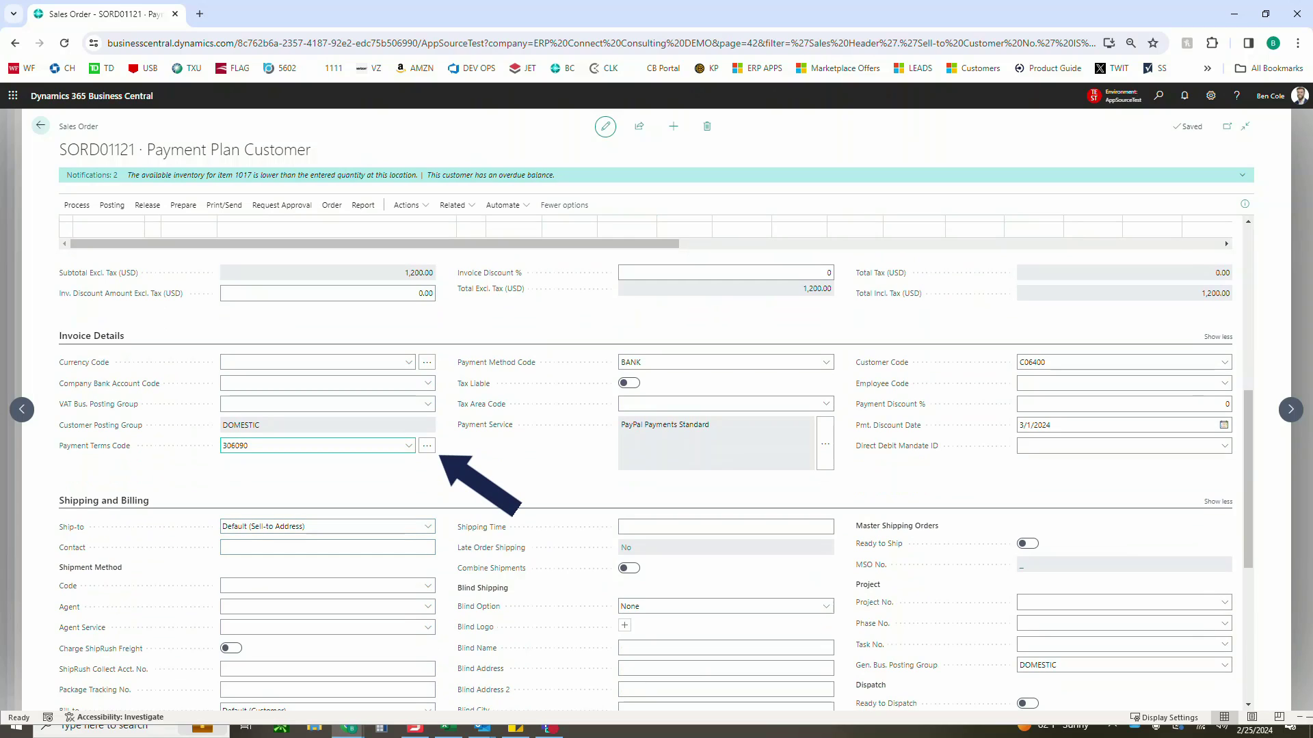
left_click(427, 445)
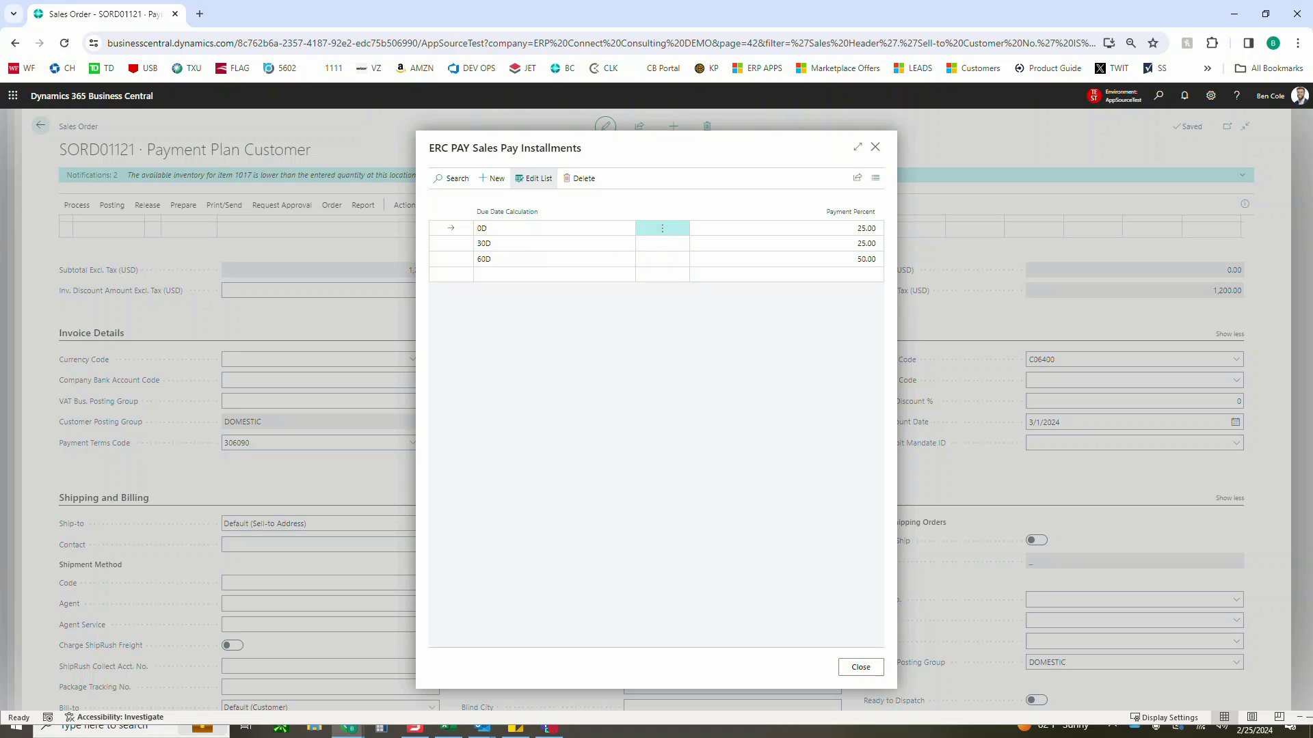
left_click(519, 228)
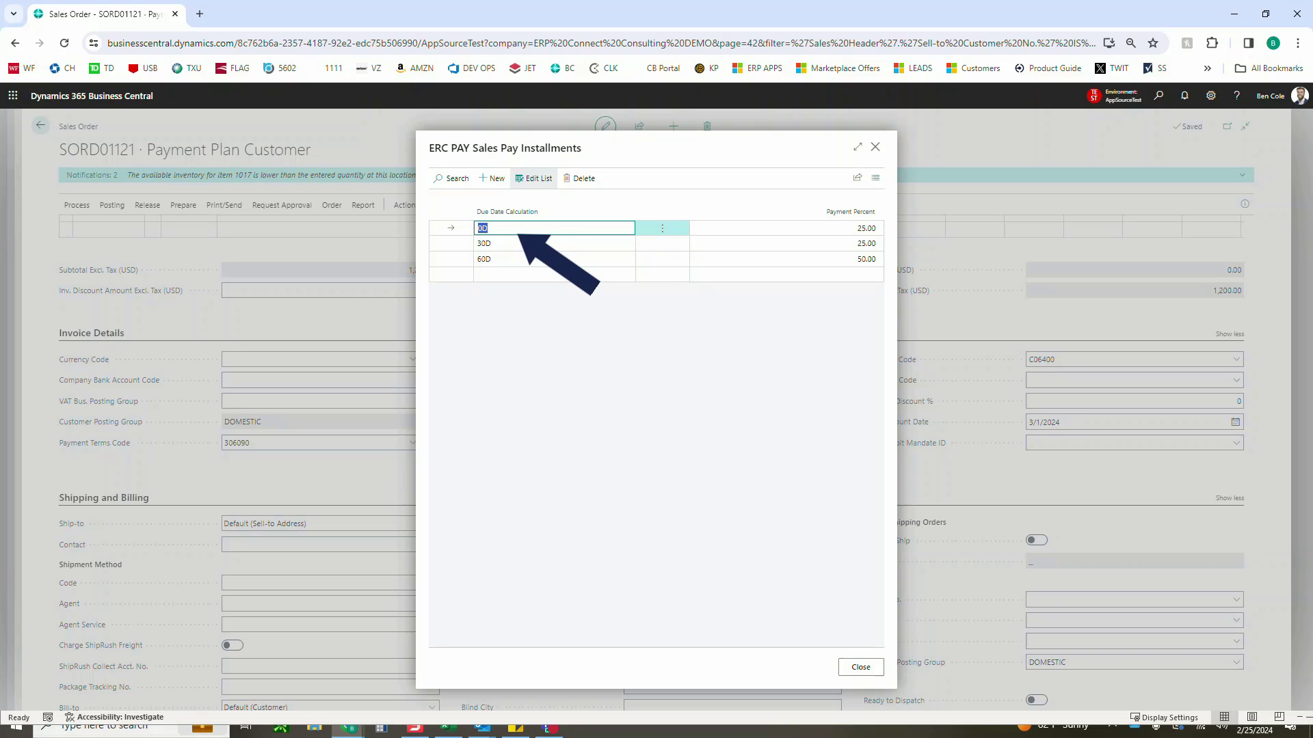
type("10")
key("Tab")
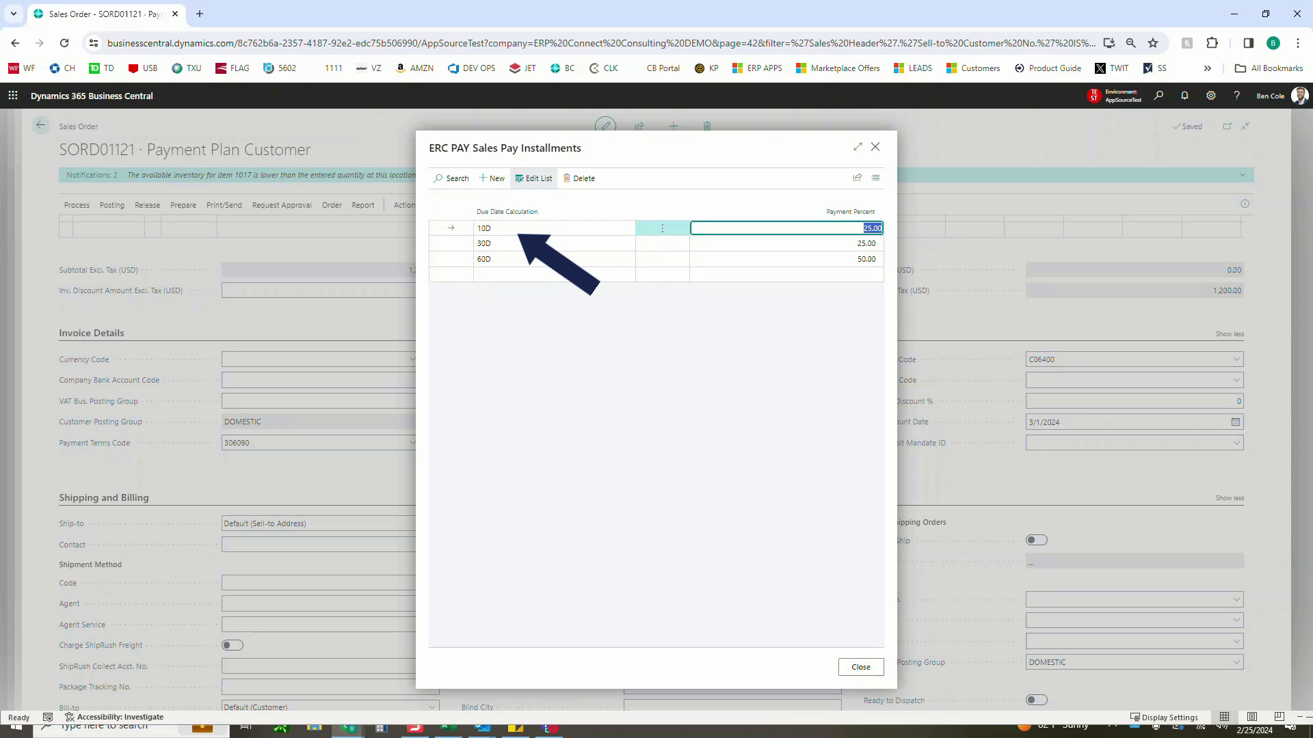
left_click(786, 274)
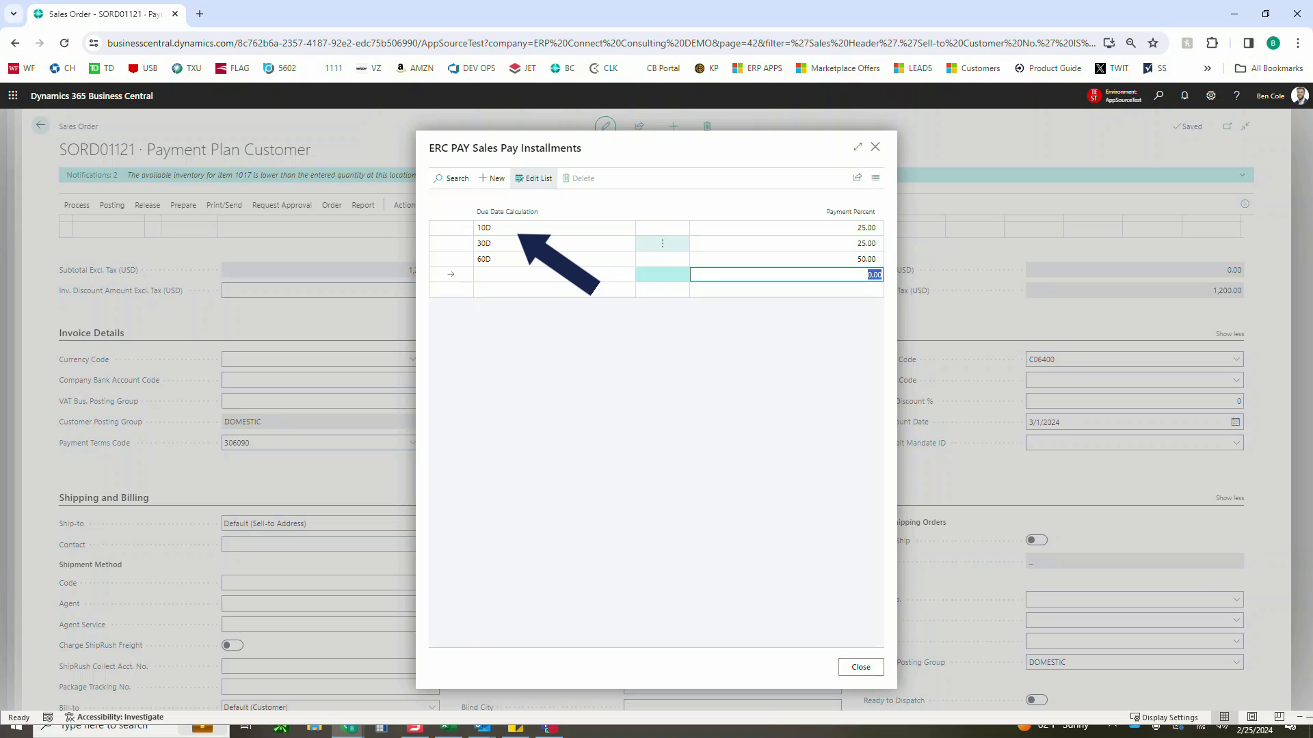
left_click(787, 259)
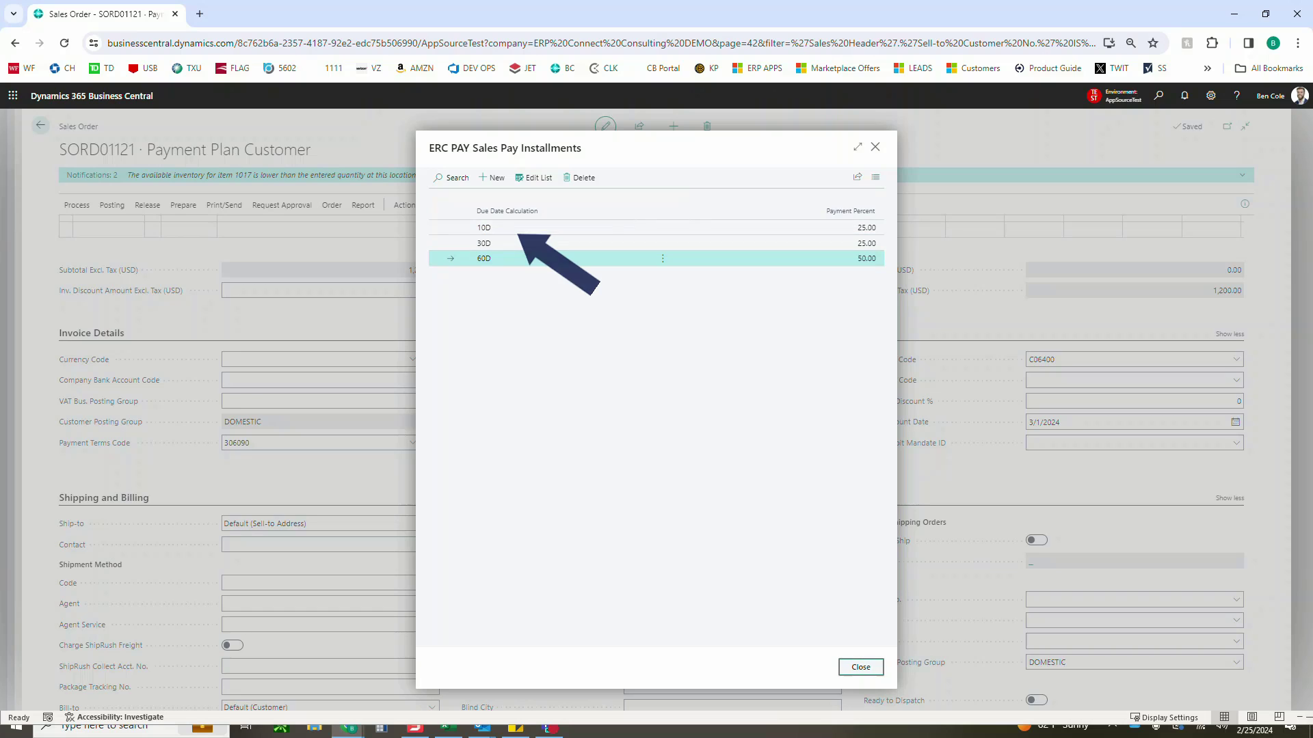
key("Escape")
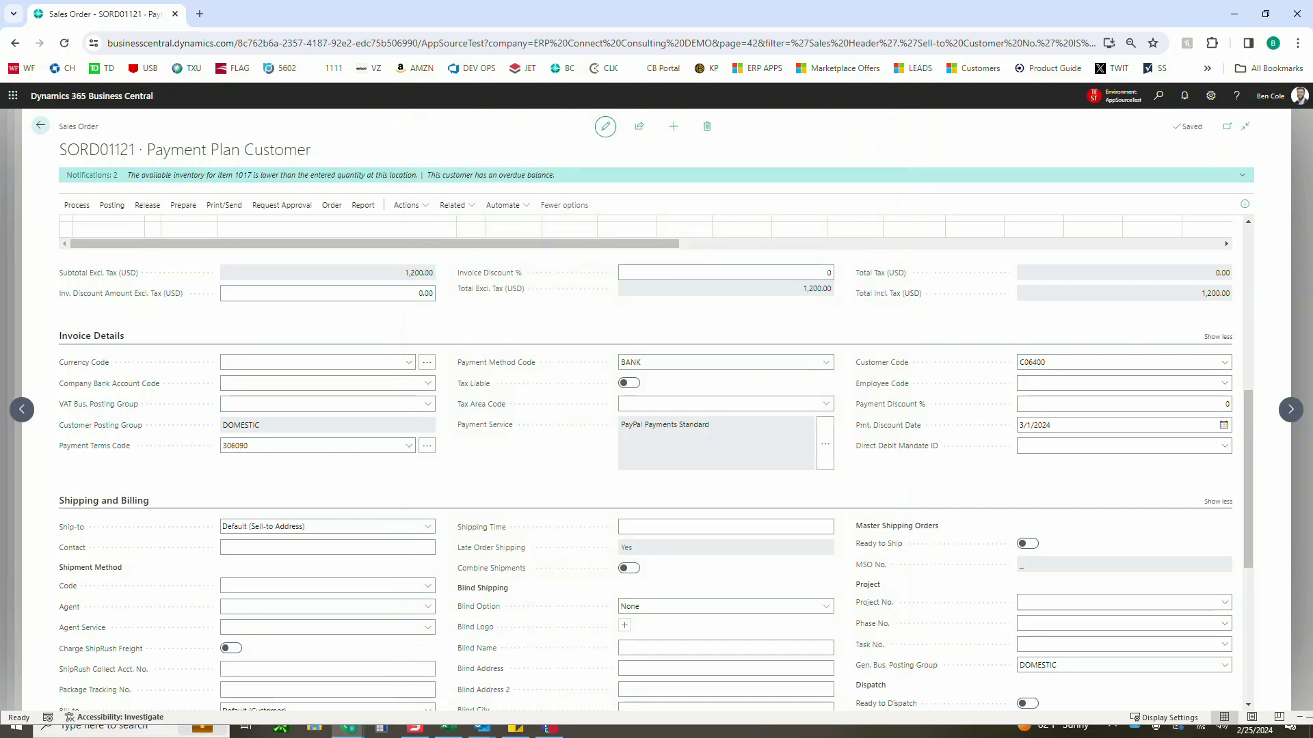
- Turn on Exempt from PrePay Appl. (APM), post the order, and open posted invoice PSINV103874
scroll(645, 411, "up", 6)
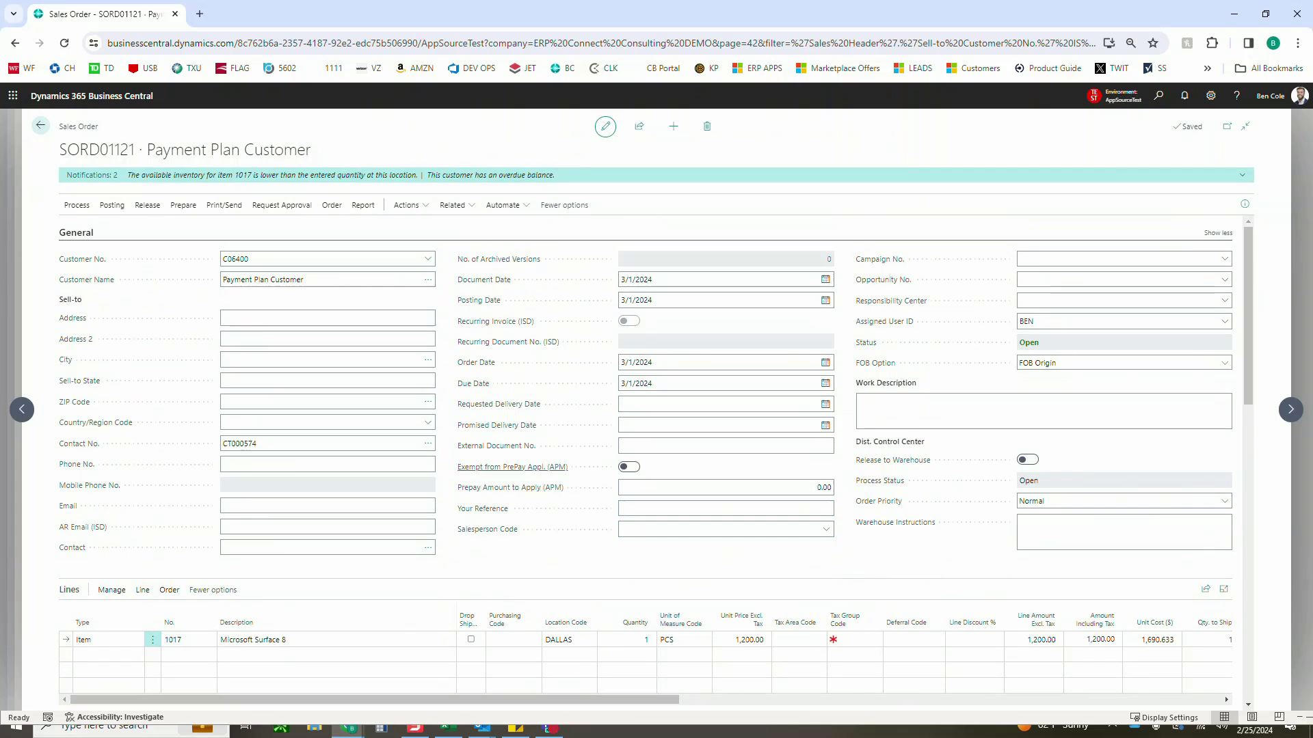
left_click(629, 467)
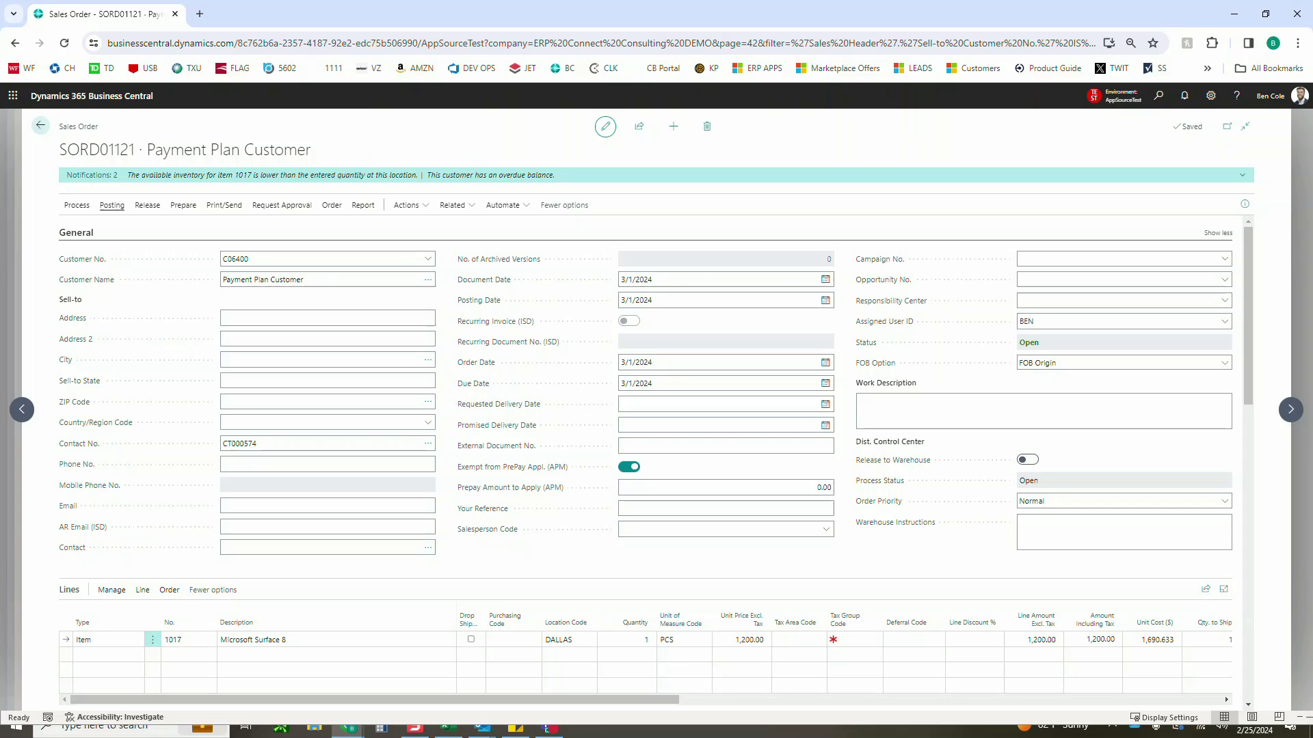
left_click(112, 205)
left_click(82, 228)
key("Return")
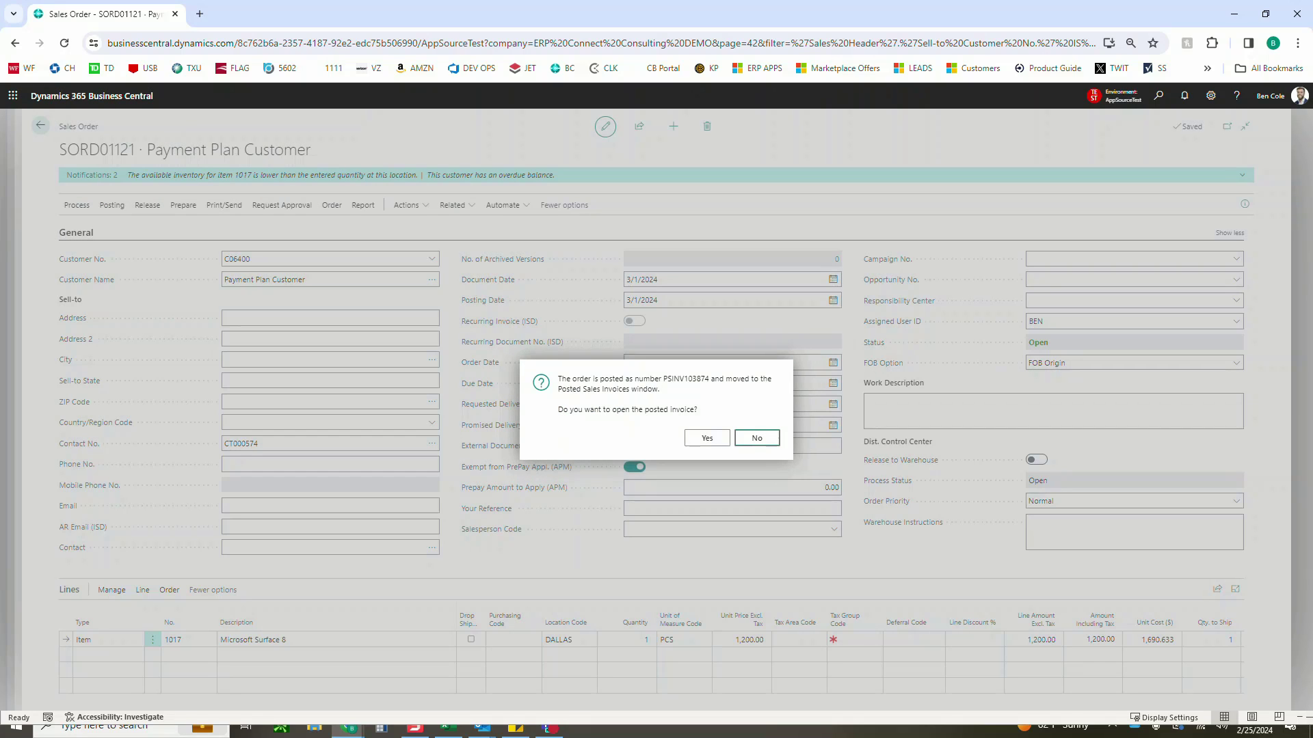
key("shift+Tab")
key("Return")
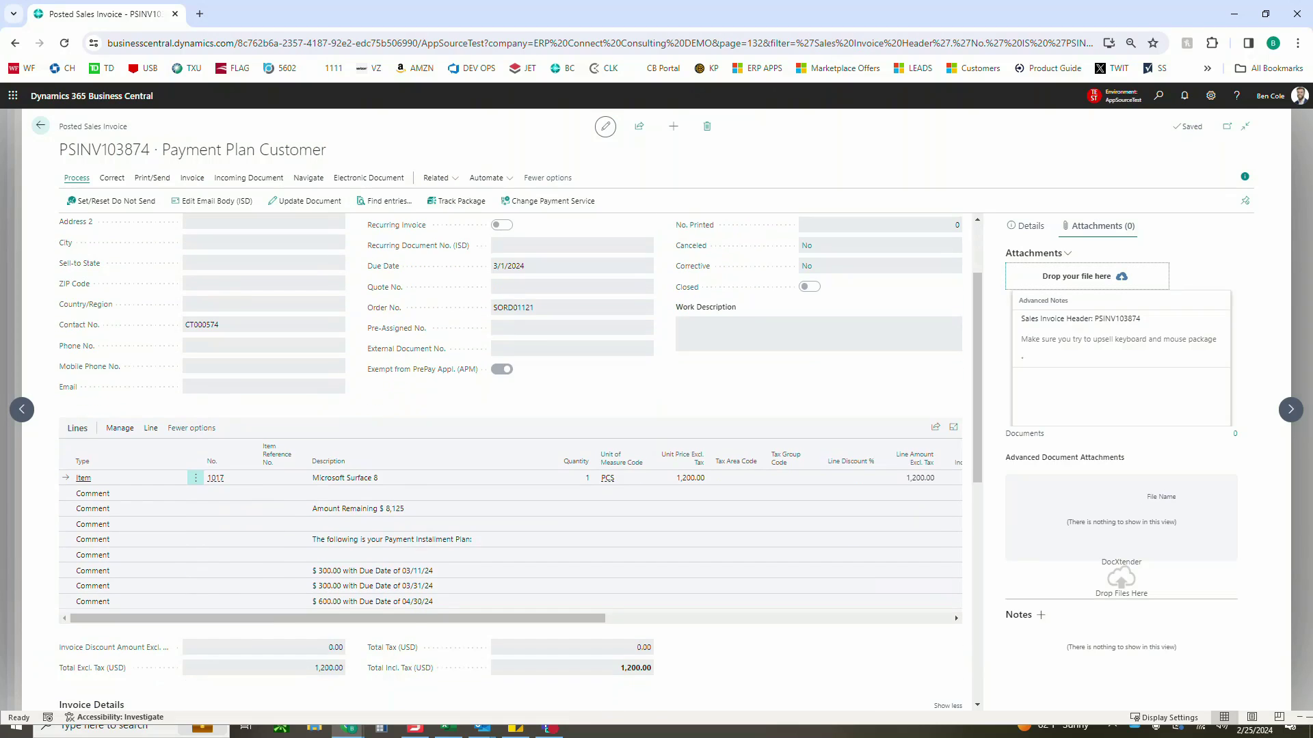
- Read the invoice's $300, $300 and $600 installment comments and 1,200.00 total, then return to the customer
scroll(479, 493, "down", 2)
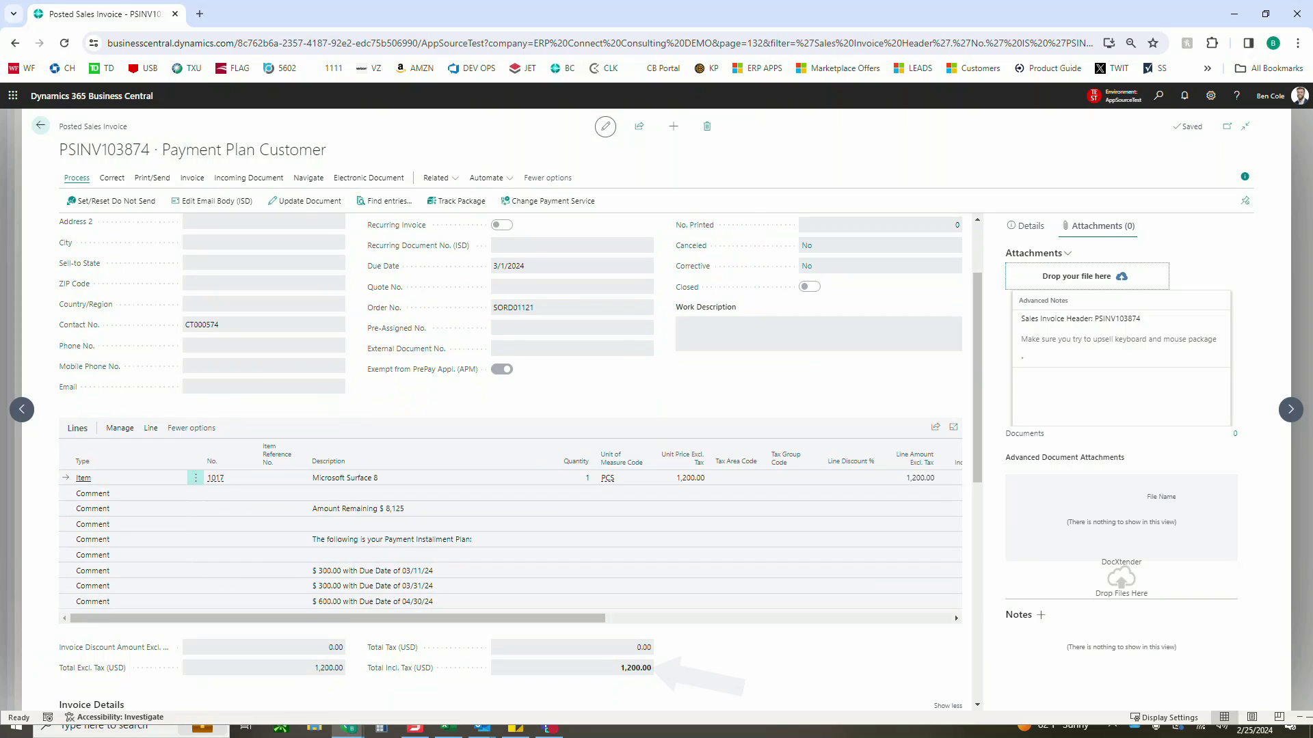
double_click(635, 668)
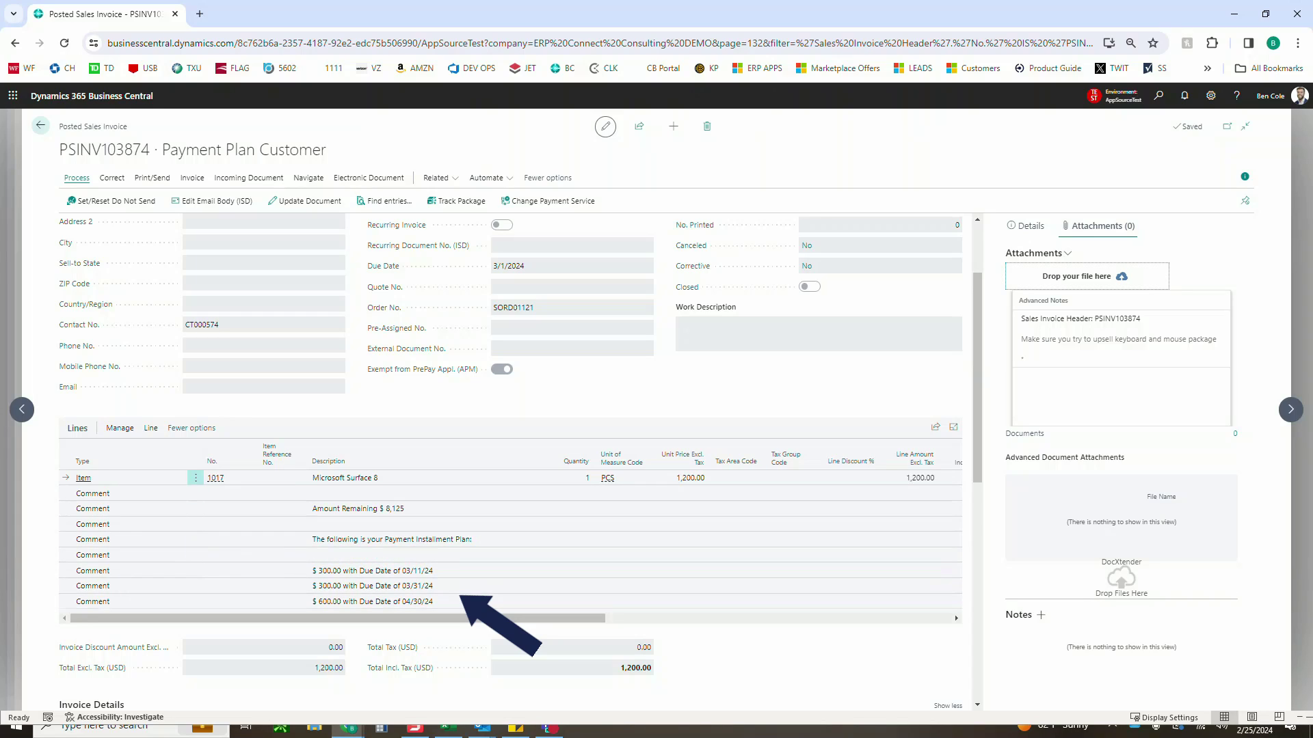
left_click(40, 125)
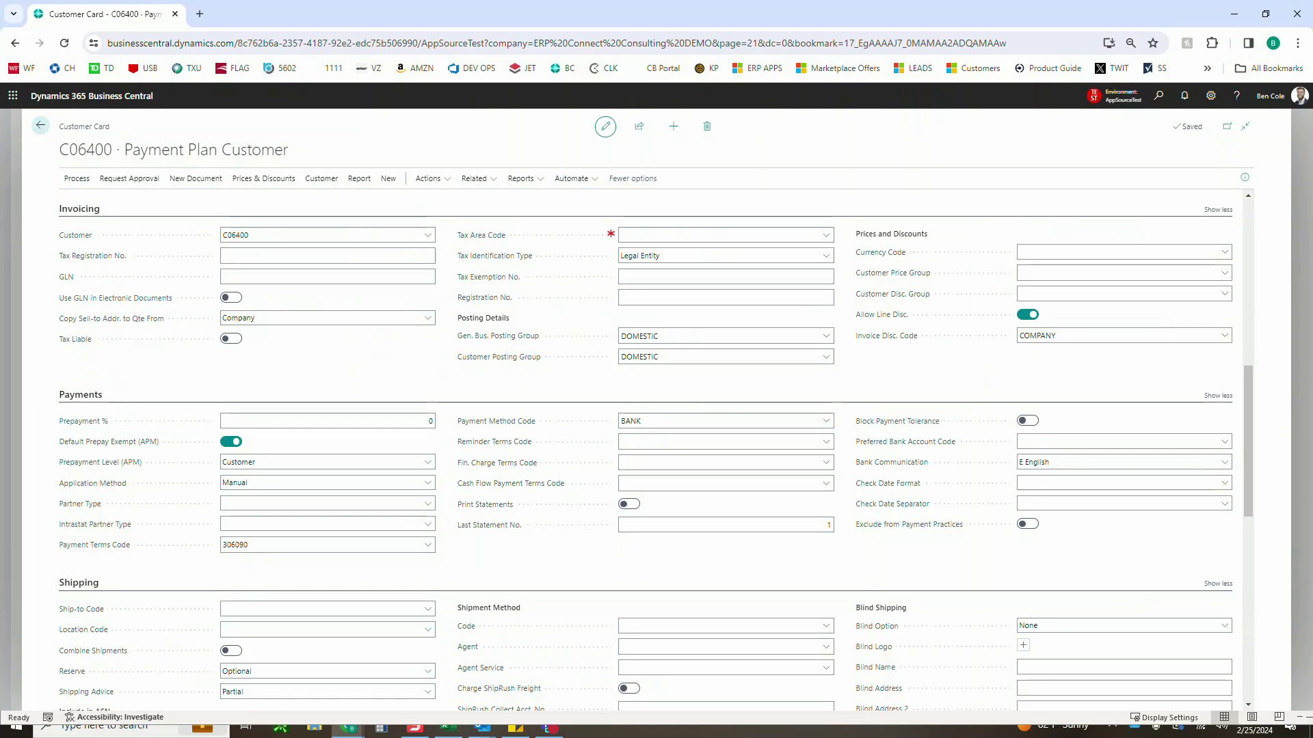
- Open Customer Ledger Entries and sort them by entry number, newest first
left_click(1158, 95)
type("customer led")
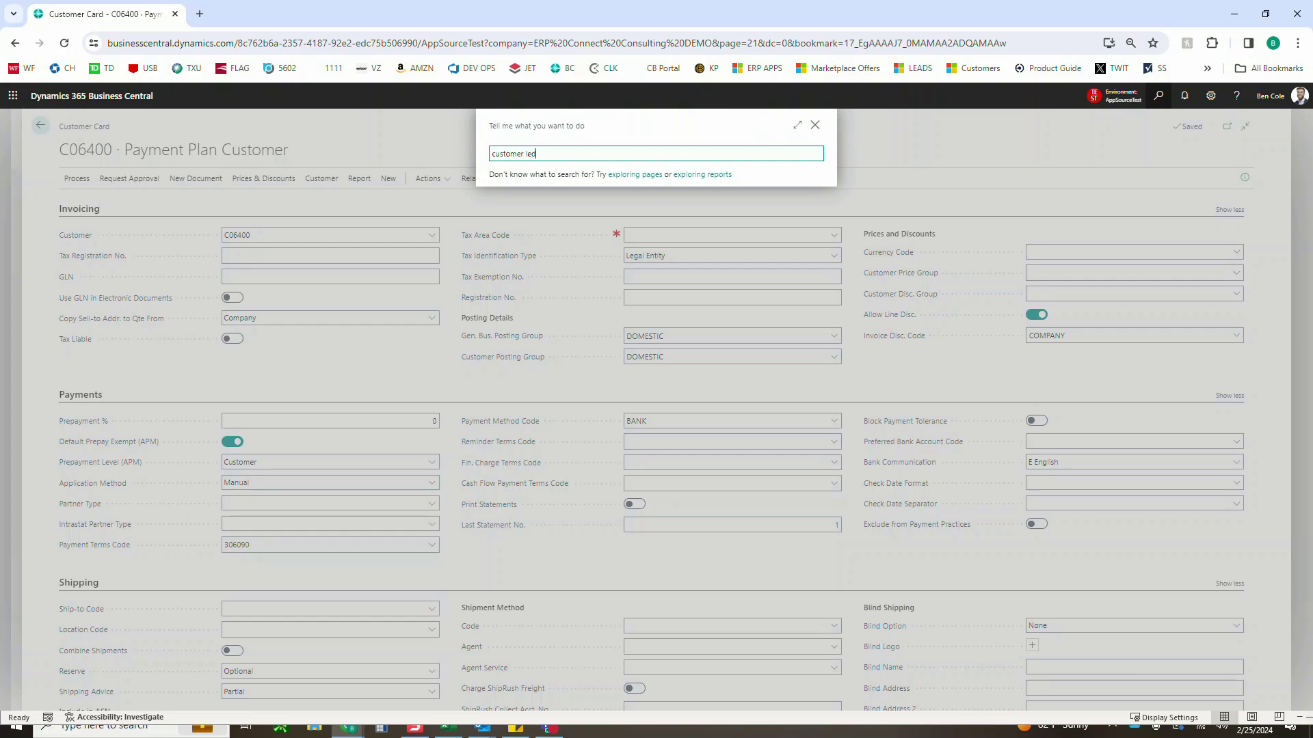
type("ger entries")
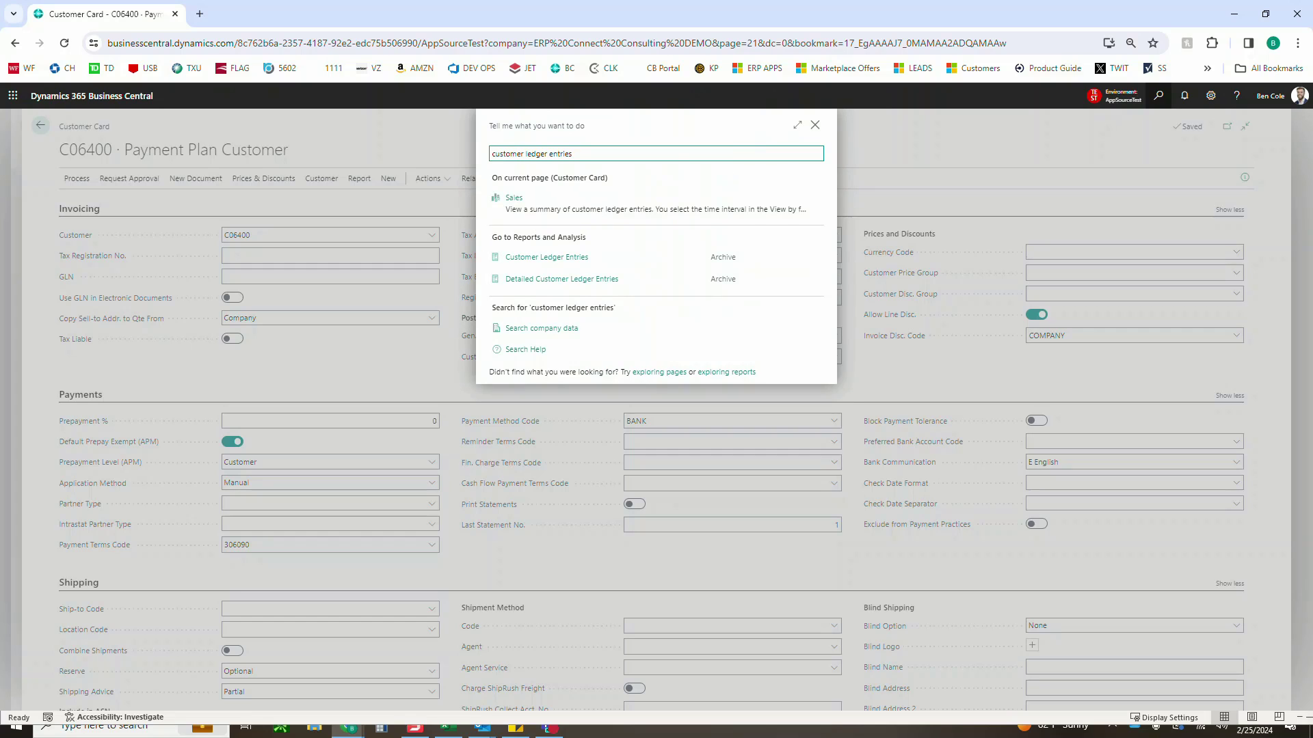
key("Down")
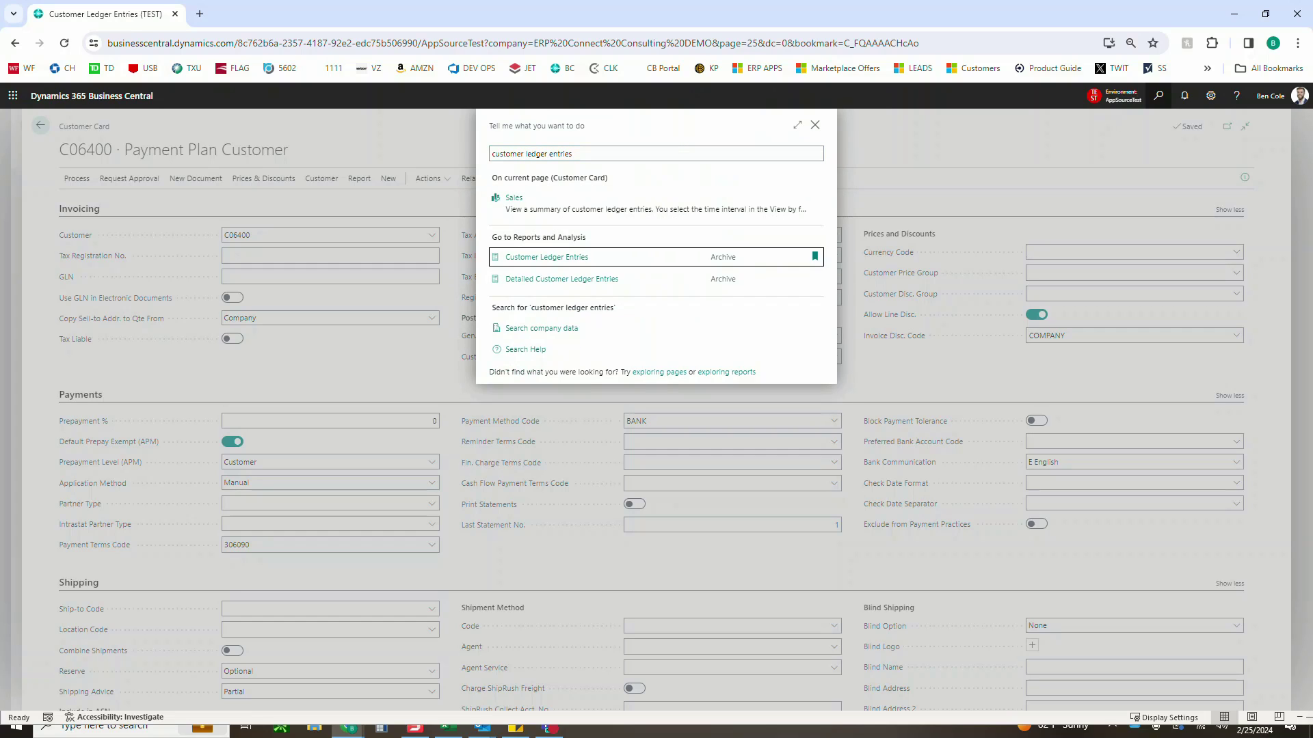
key("Return")
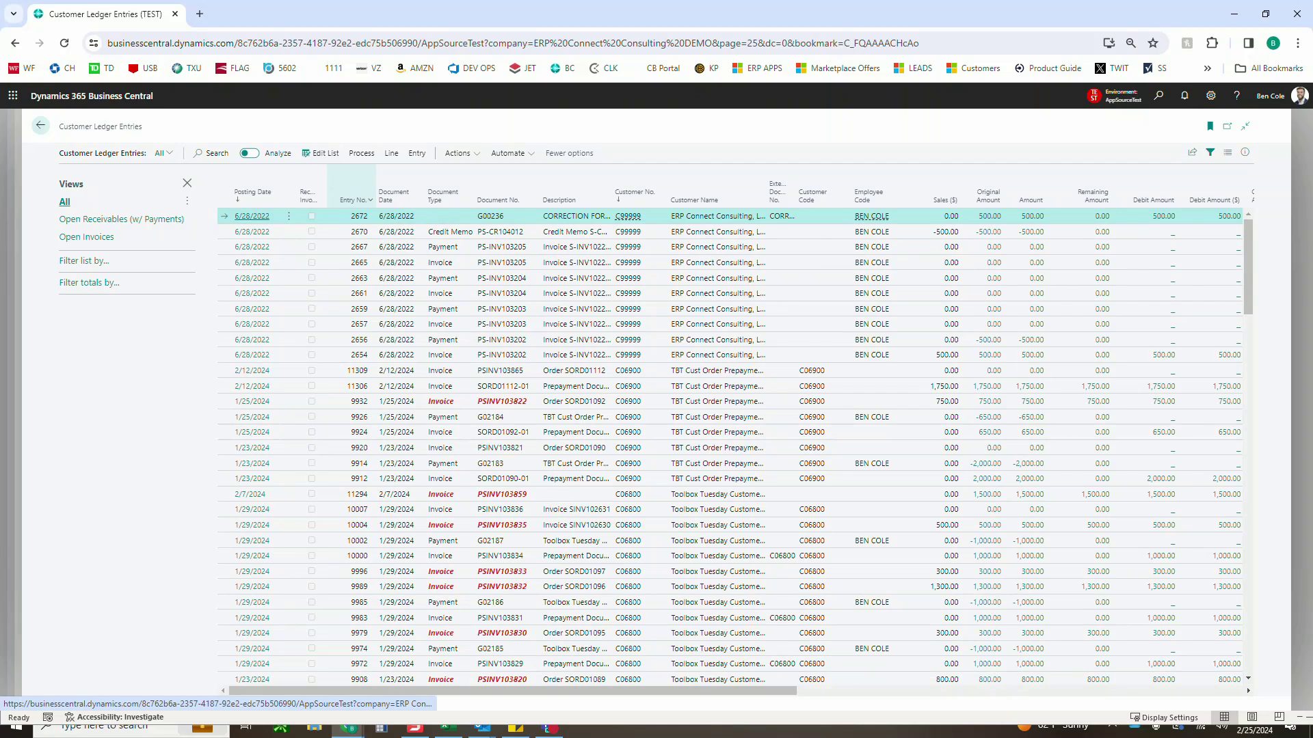
left_click(346, 199)
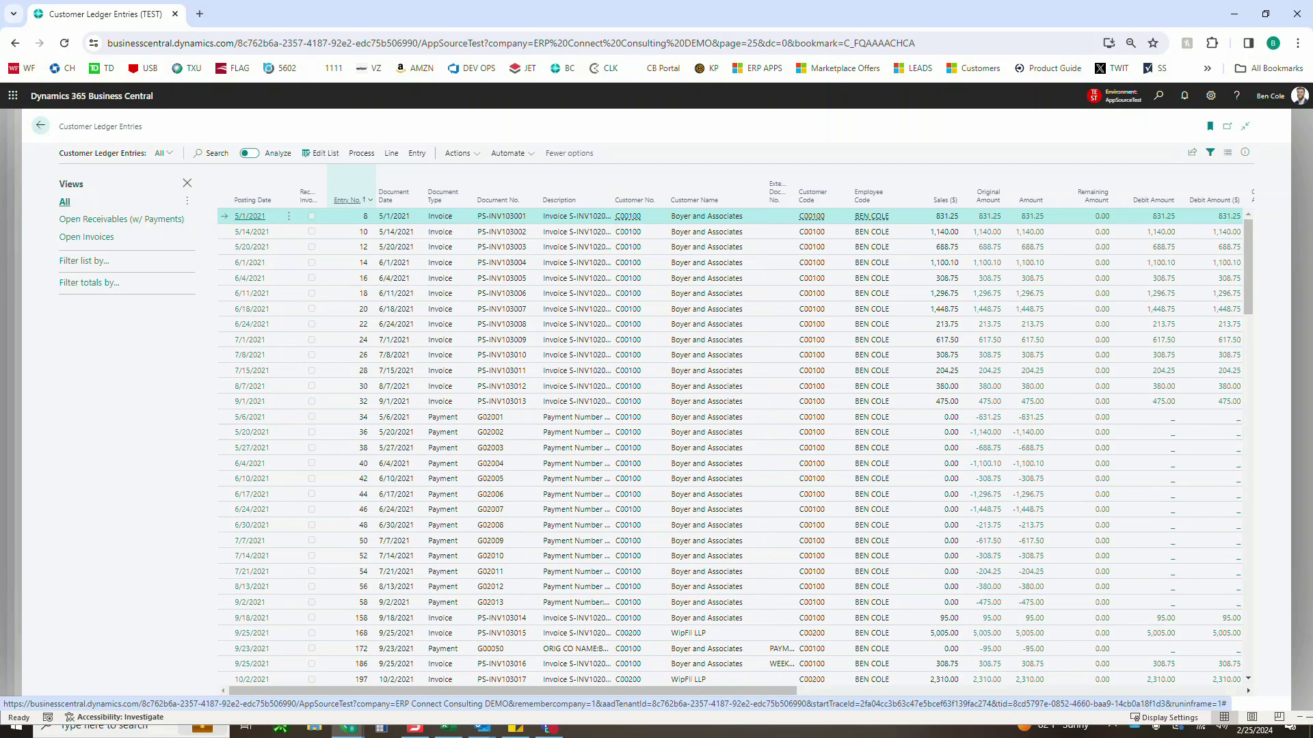
left_click(347, 199)
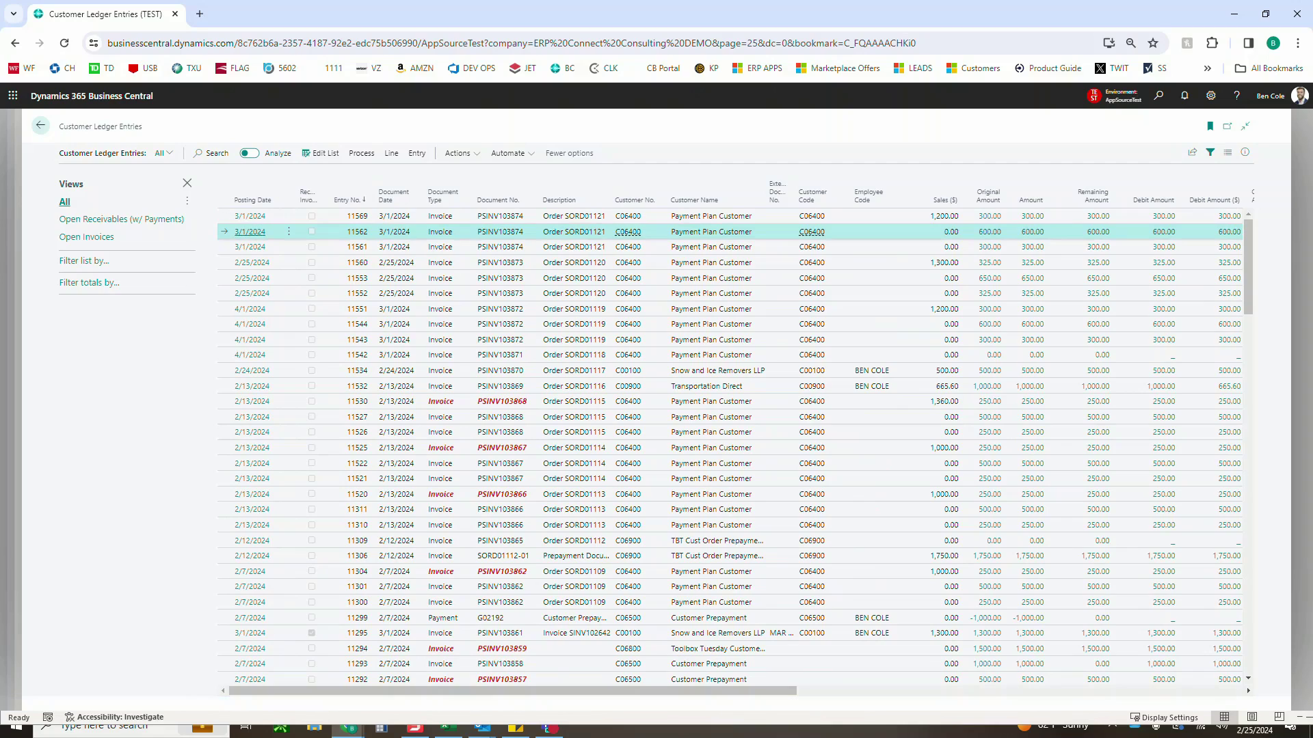
- Filter the entries to document PSINV103874 and sort by due date, earliest first
key("alt+F3")
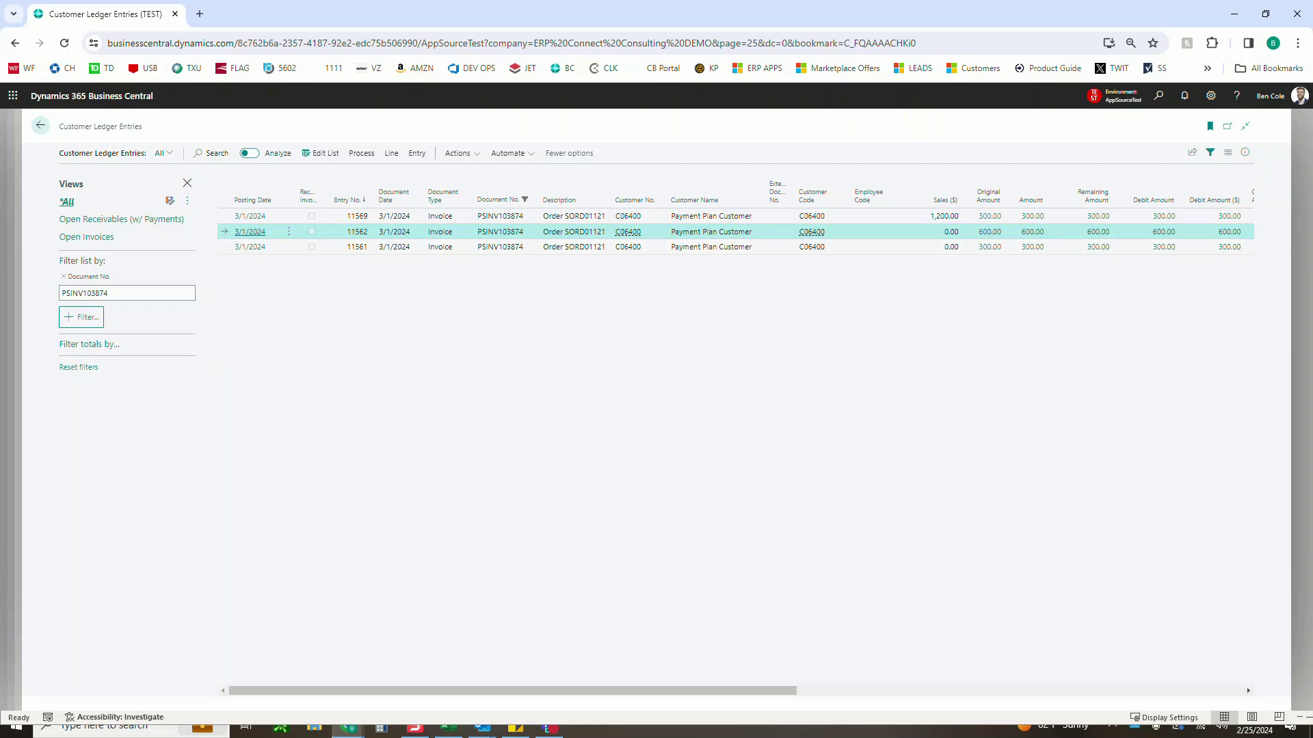
scroll(513, 691, "right", 5)
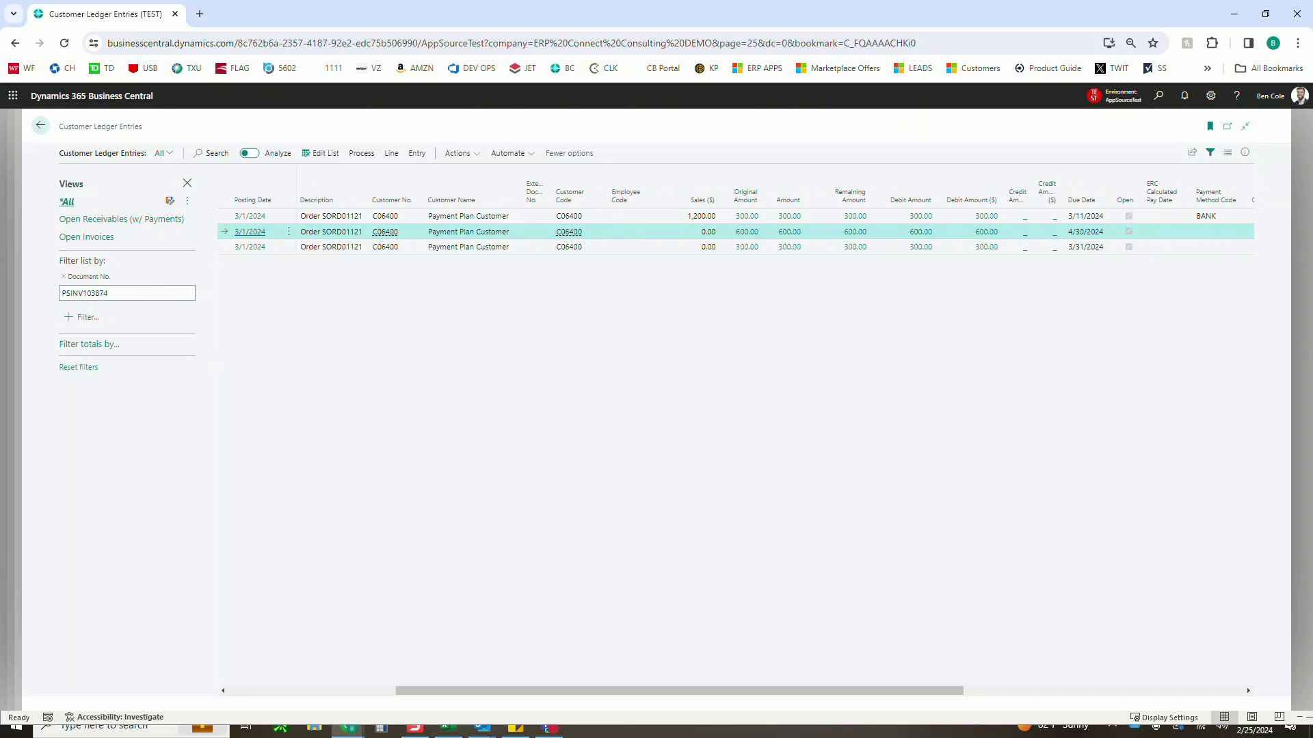
left_click(1082, 199)
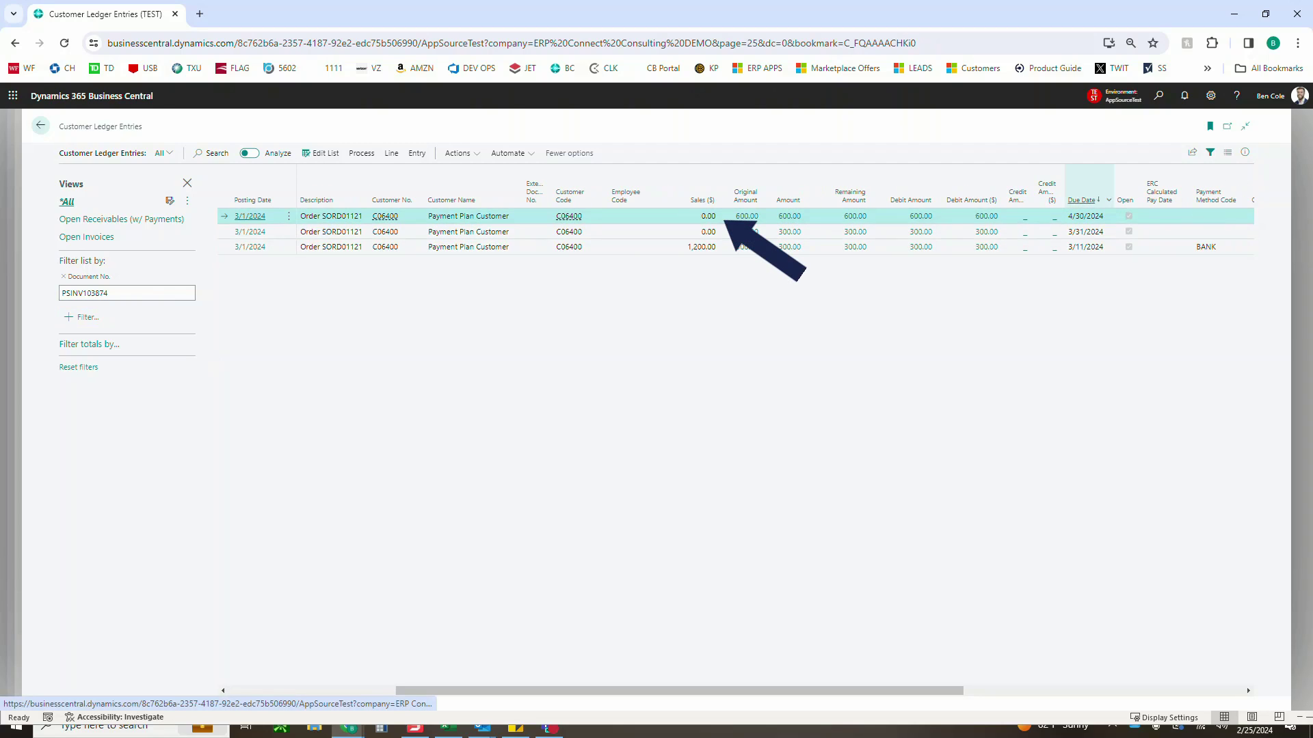
left_click(1082, 200)
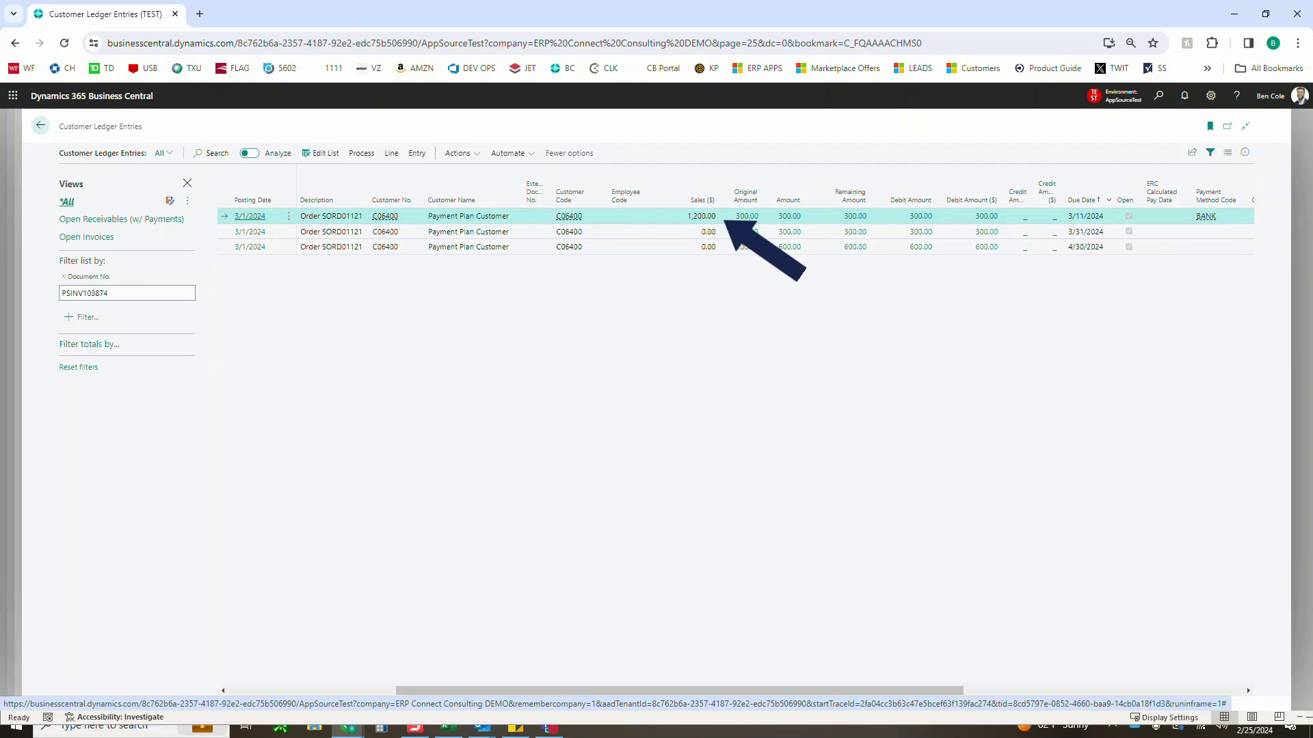